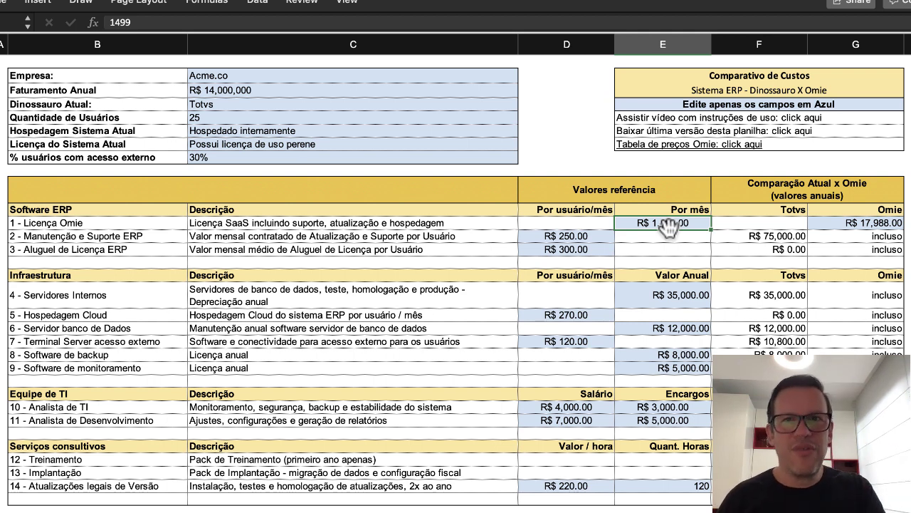
# Open the Omie price table linked in the sheet in Chrome and show the Lucro Real / Lucro Presumido plans.
pyautogui.click(685, 148)
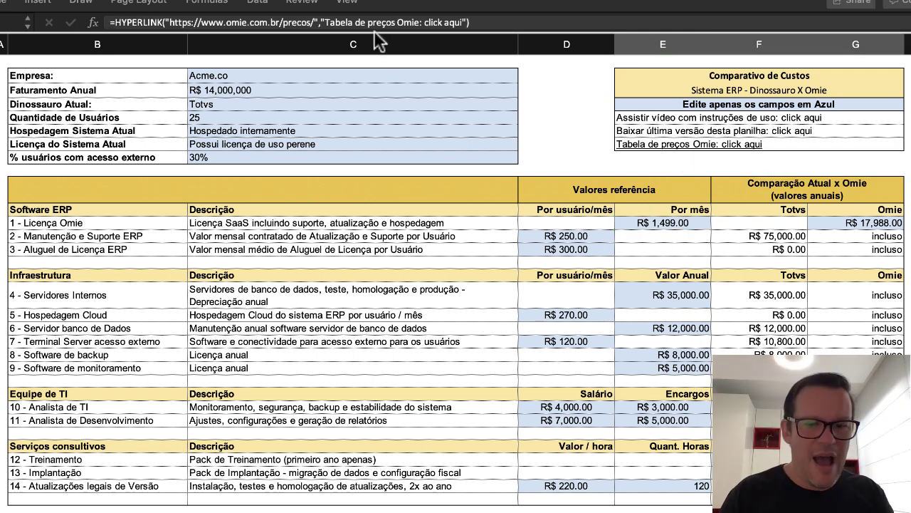
pyautogui.press('super+Tab')
pyautogui.press('super+Tab')
pyautogui.press('super+Tab')
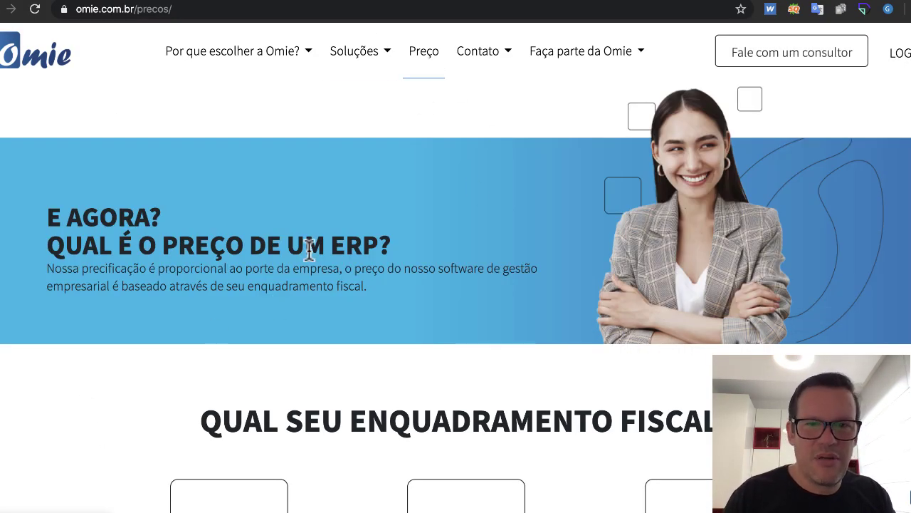
pyautogui.scroll(-5, 260, 331)
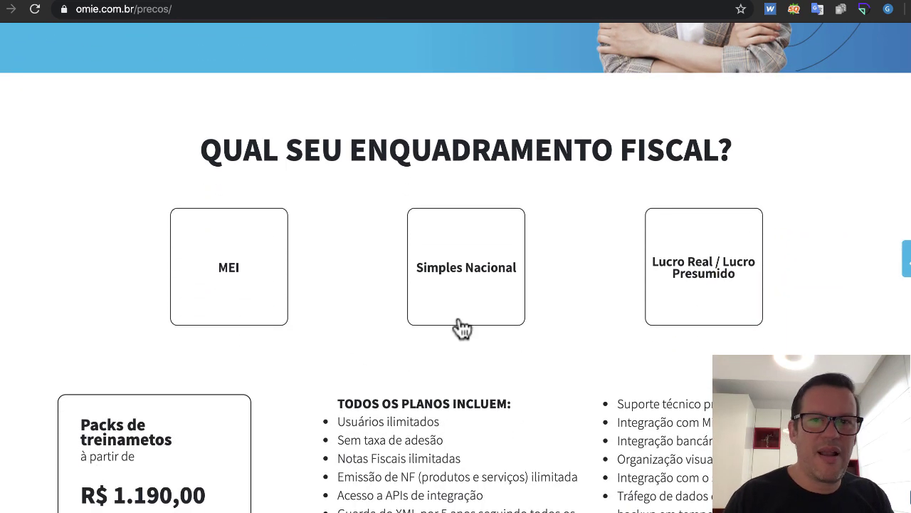
pyautogui.click(723, 278)
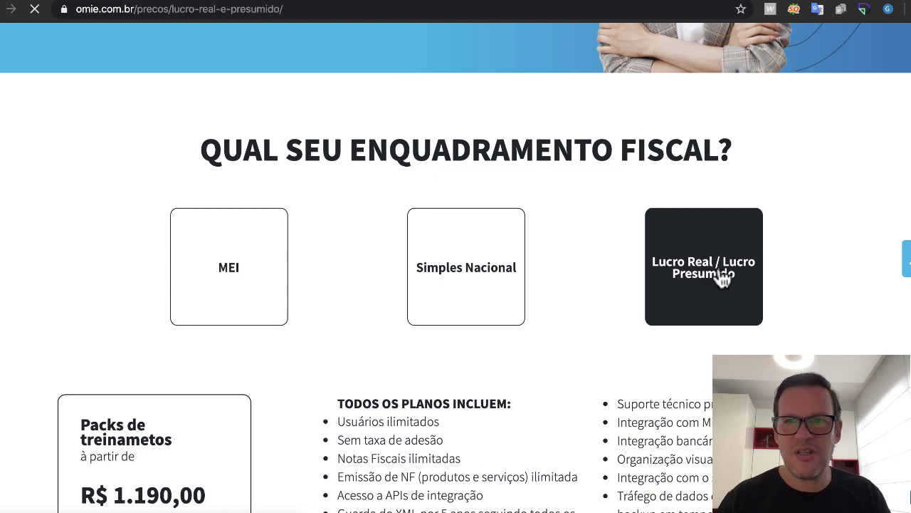
pyautogui.scroll(-2, 715, 277)
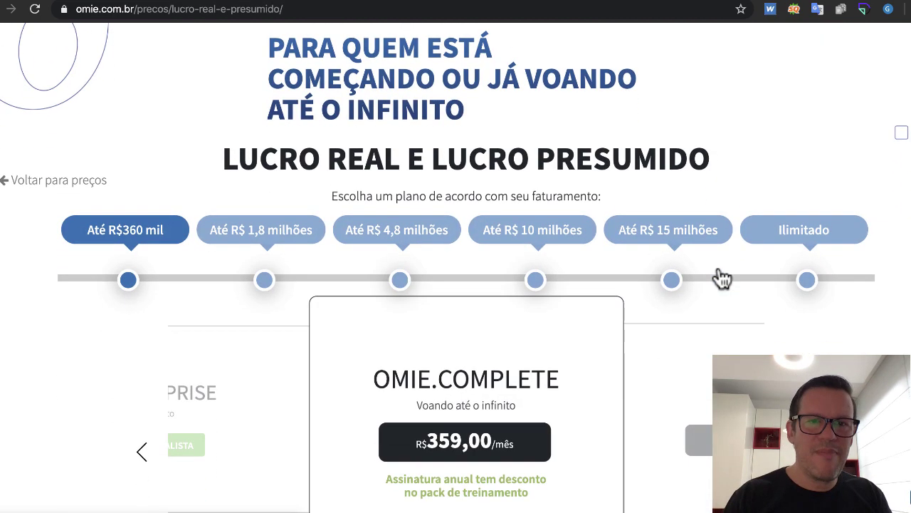
# Compare the monthly plan prices for each revenue tier from Até R$ 1,8 milhões through Até R$ 15 milhões.
pyautogui.click(266, 279)
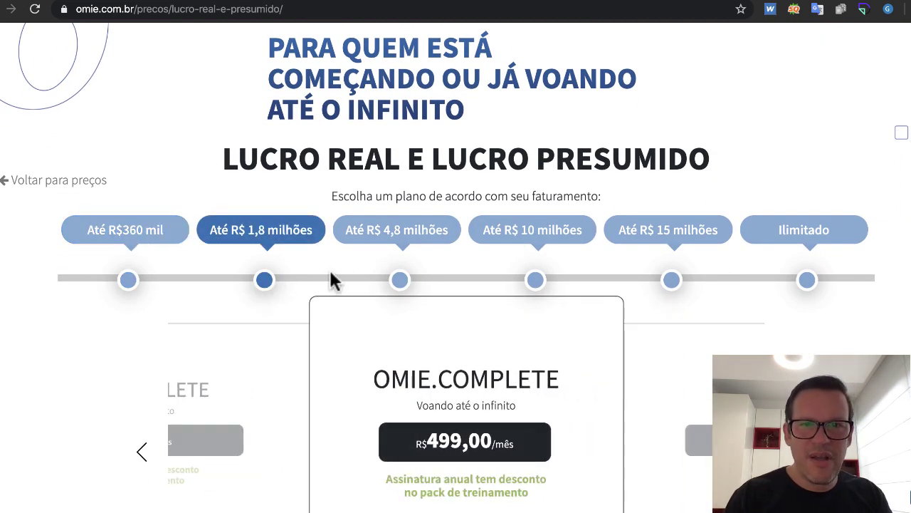
pyautogui.click(399, 280)
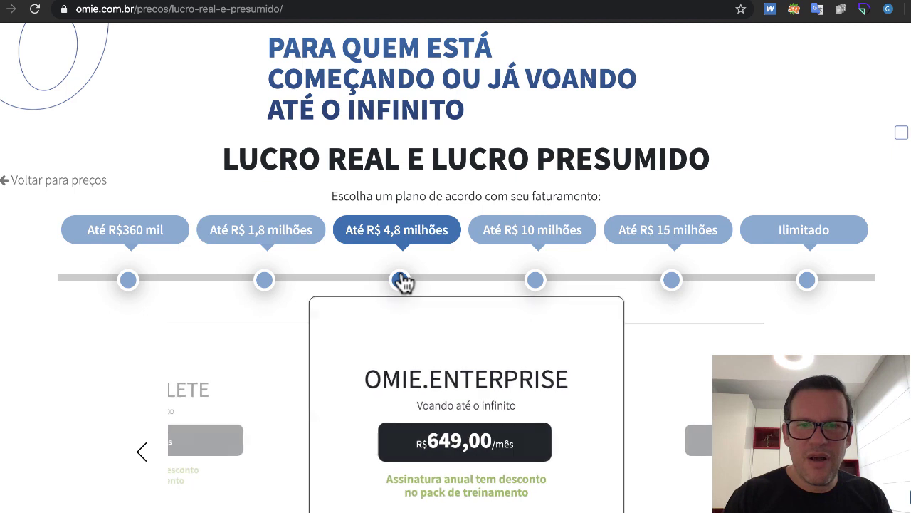
pyautogui.click(538, 282)
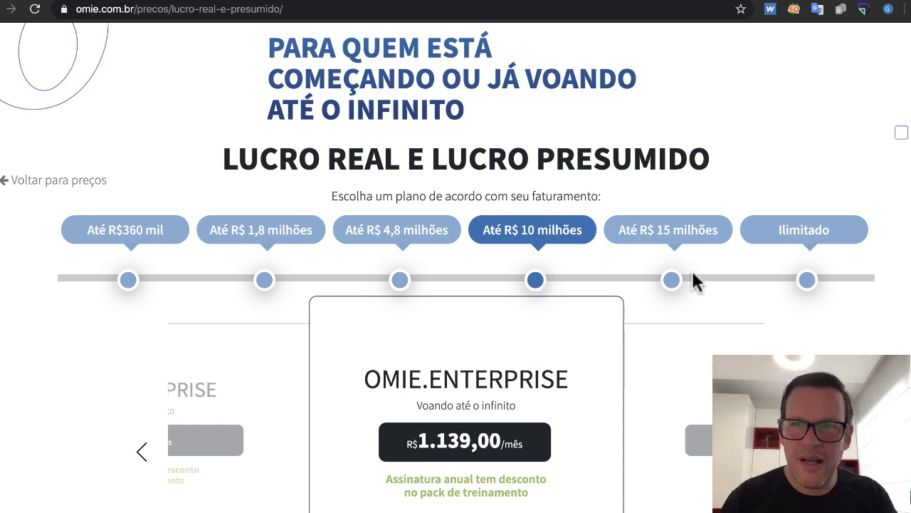
pyautogui.click(672, 282)
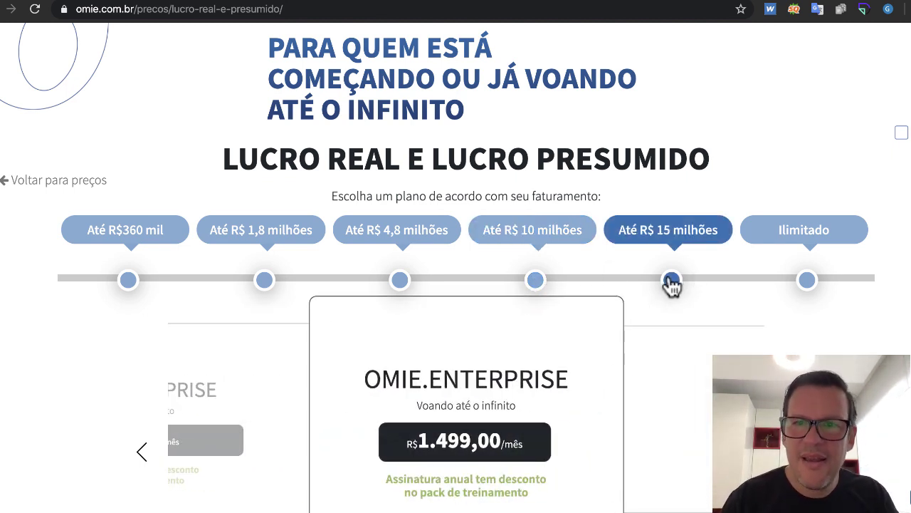
# Return to the Excel workbook and check the monthly price and the annual Omie formula in the Licença Omie row.
pyautogui.press('super+Tab')
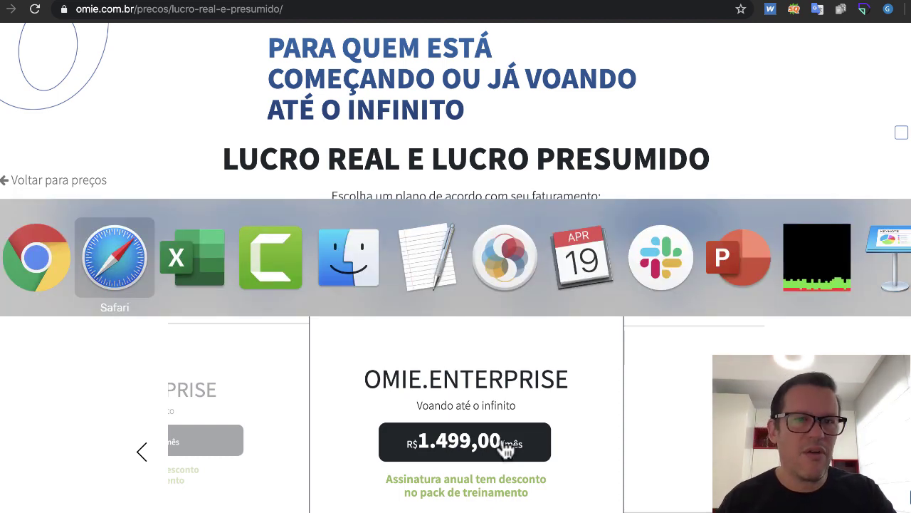
pyautogui.press('super+Tab')
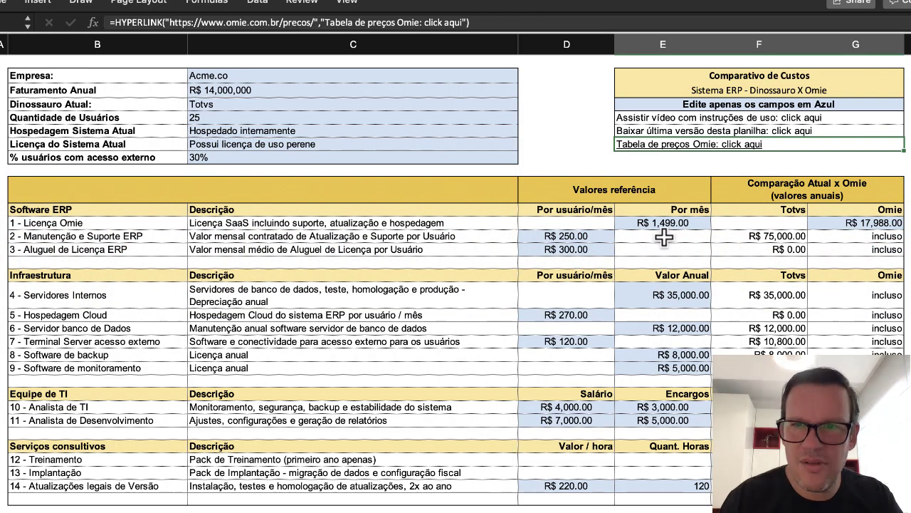
pyautogui.click(673, 223)
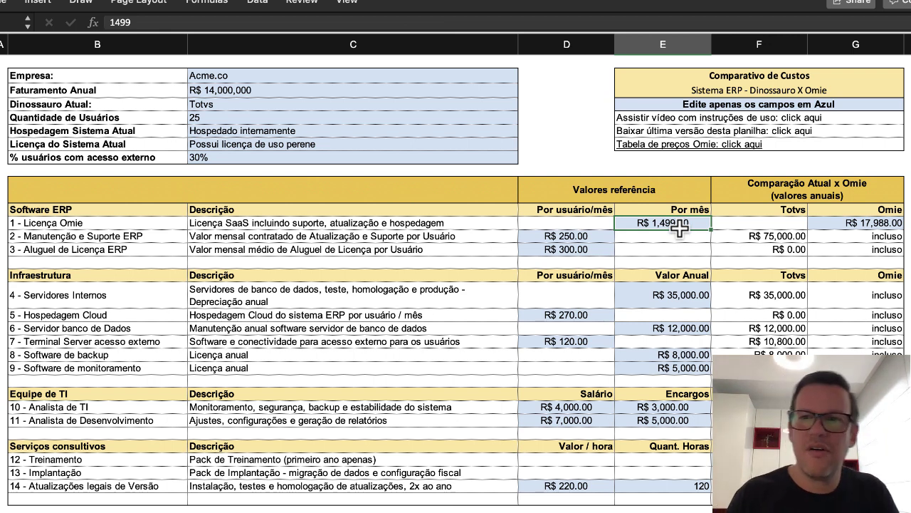
pyautogui.press('Right')
pyautogui.press('Right')
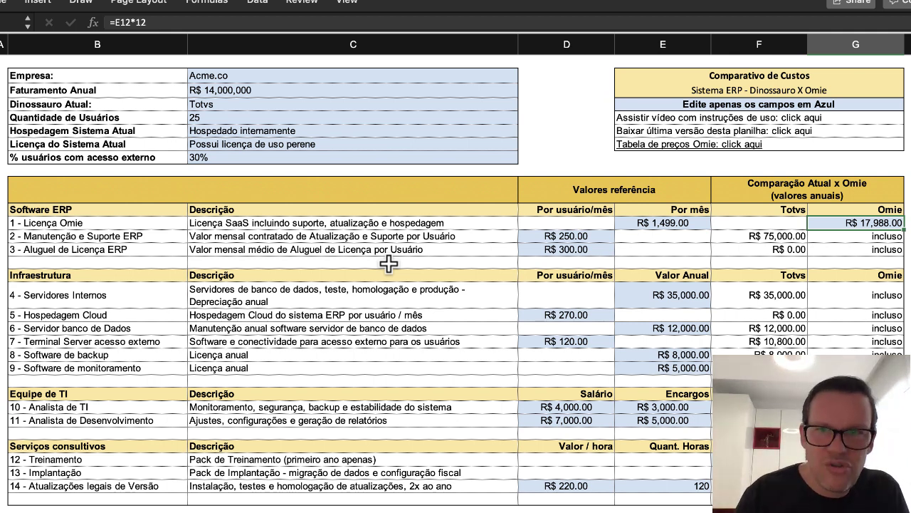
# Inspect the Manutenção e Suporte ERP per-user value and its annual Totvs formula, plus the Aluguel de Licença ERP per-user value.
pyautogui.click(588, 236)
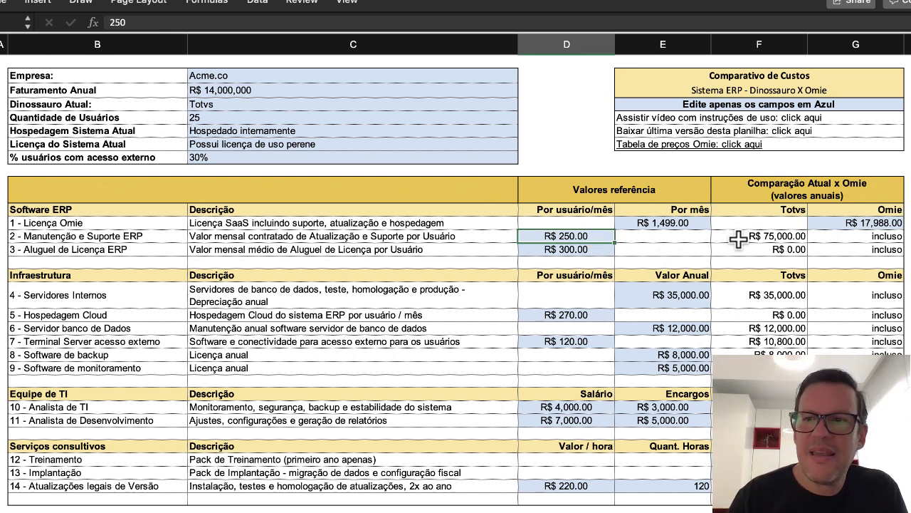
pyautogui.click(783, 236)
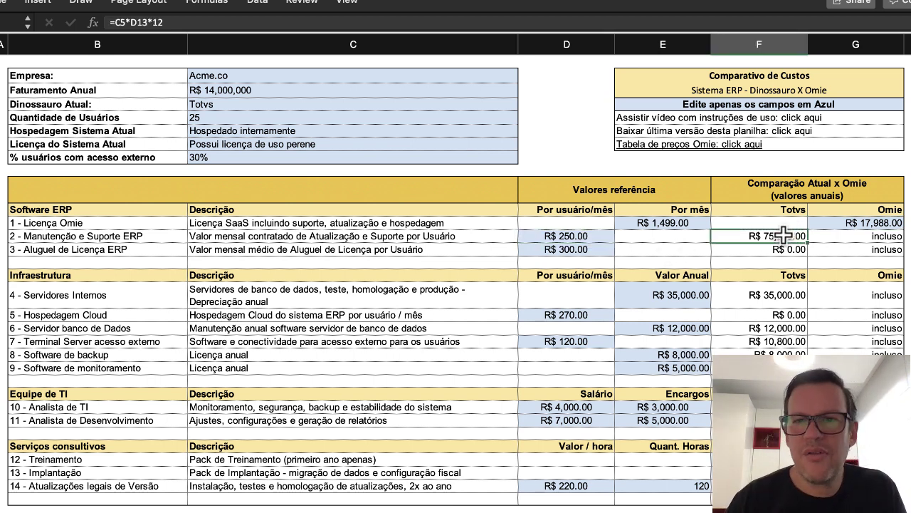
pyautogui.click(570, 237)
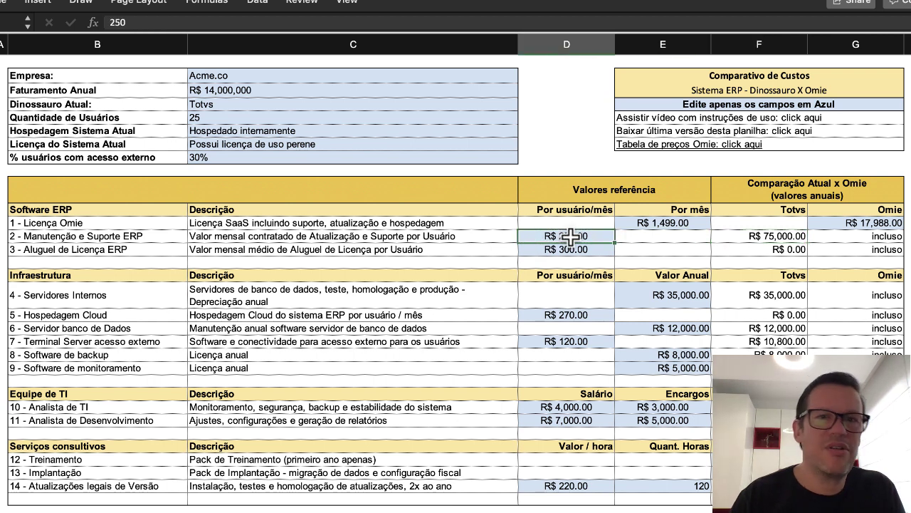
pyautogui.click(776, 235)
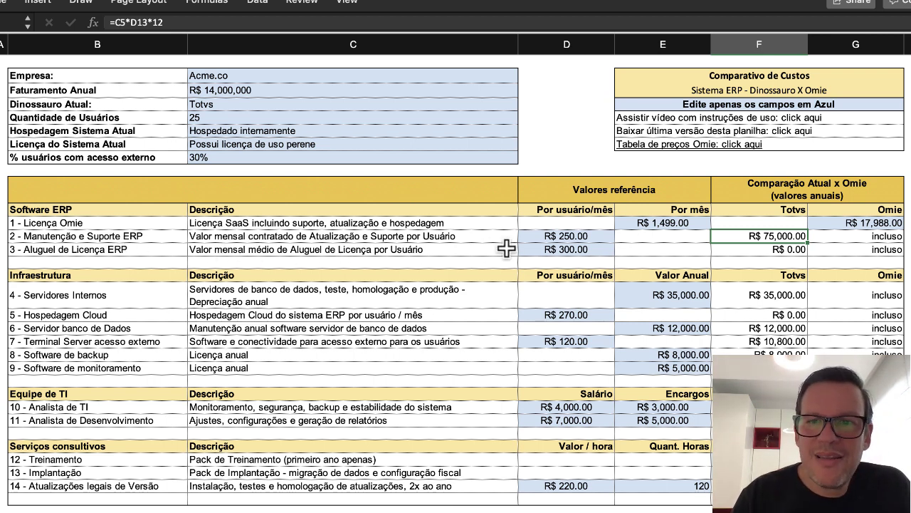
pyautogui.click(590, 245)
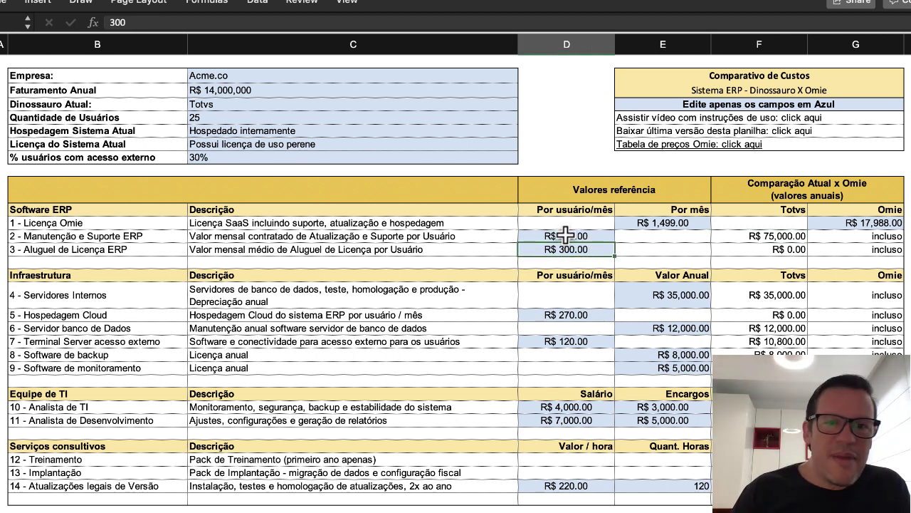
# Set the Valor Anual of 4 - Servidores Internos to 25000.
pyautogui.click(78, 296)
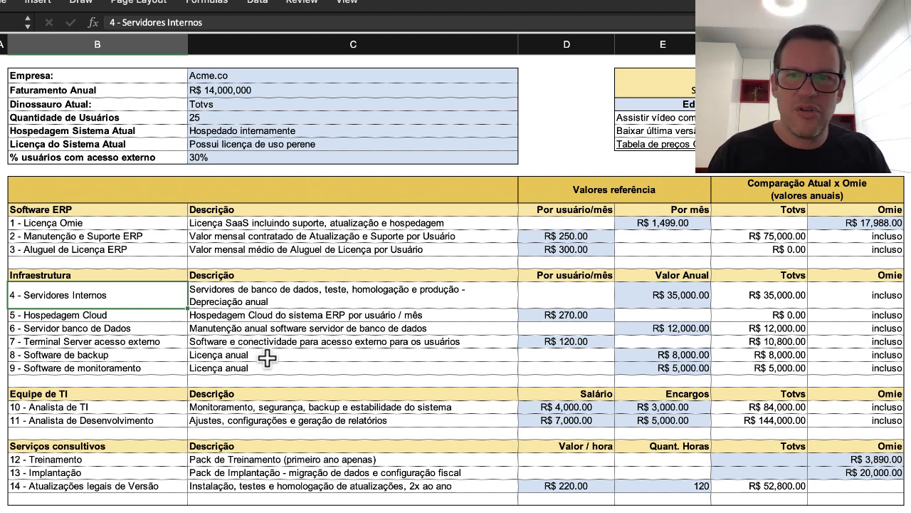
pyautogui.click(671, 301)
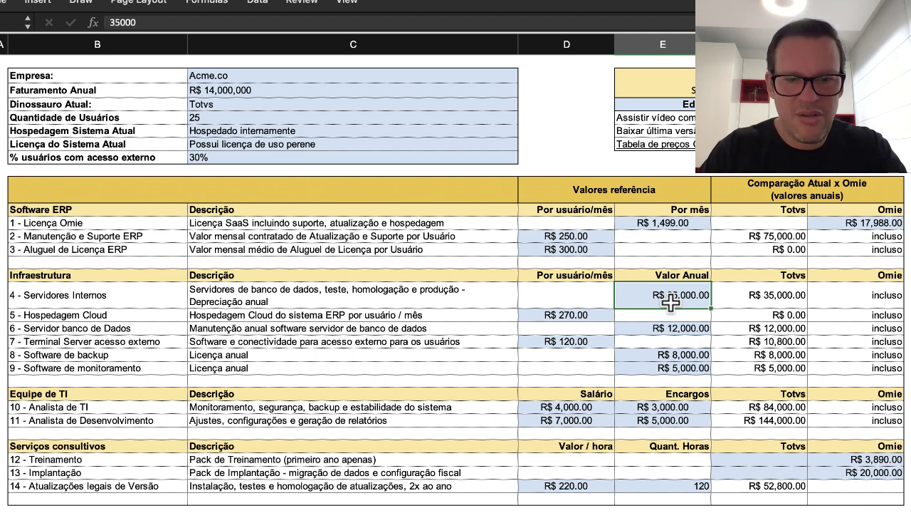
pyautogui.write('25,000')
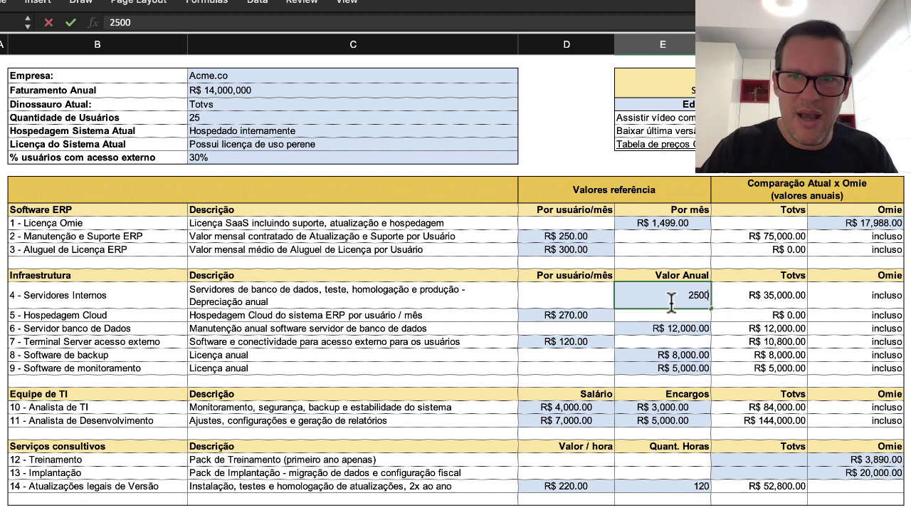
pyautogui.press('Return')
# Compare the per-user monthly values for Hospedagem Cloud, Manutenção e Suporte ERP and Aluguel de Licença ERP.
pyautogui.press('Left')
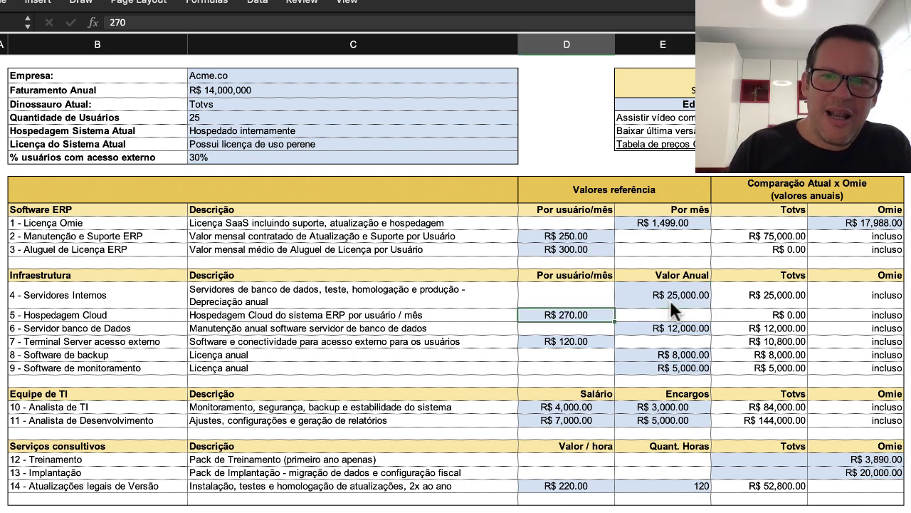
pyautogui.press('Left')
pyautogui.press('Right')
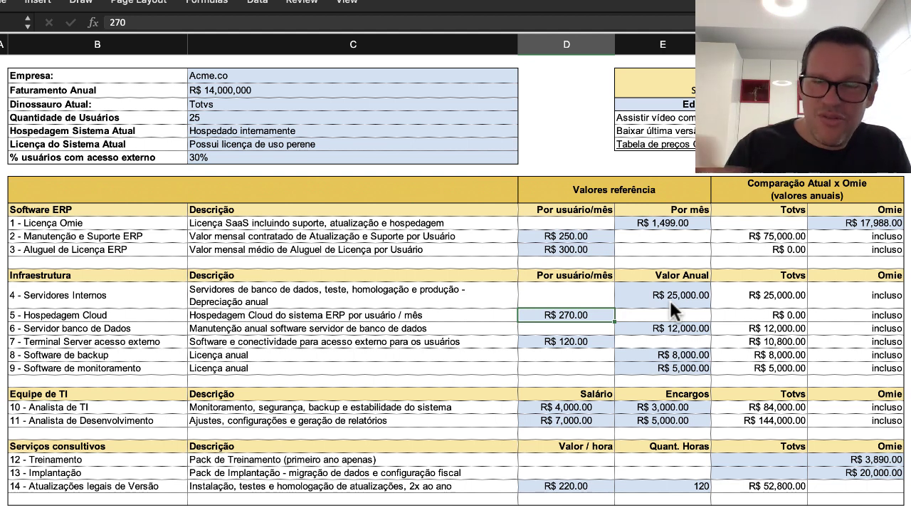
pyautogui.click(583, 234)
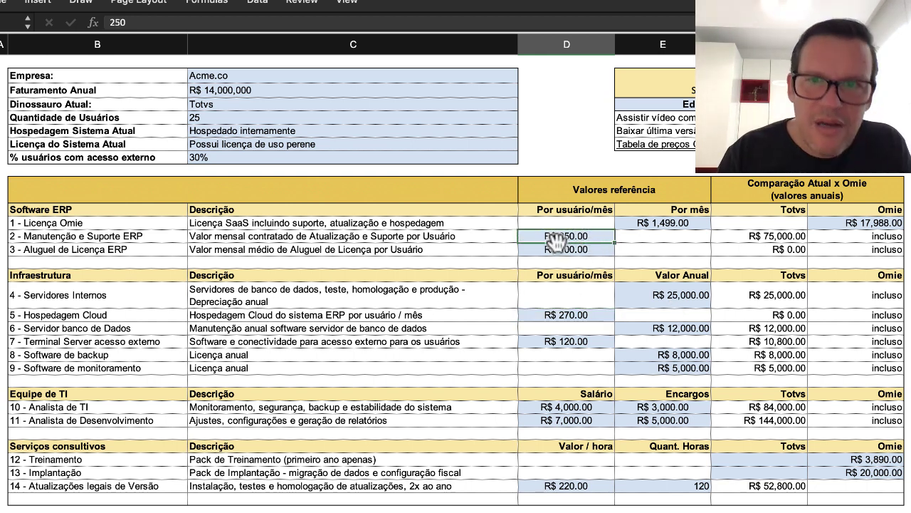
pyautogui.click(564, 249)
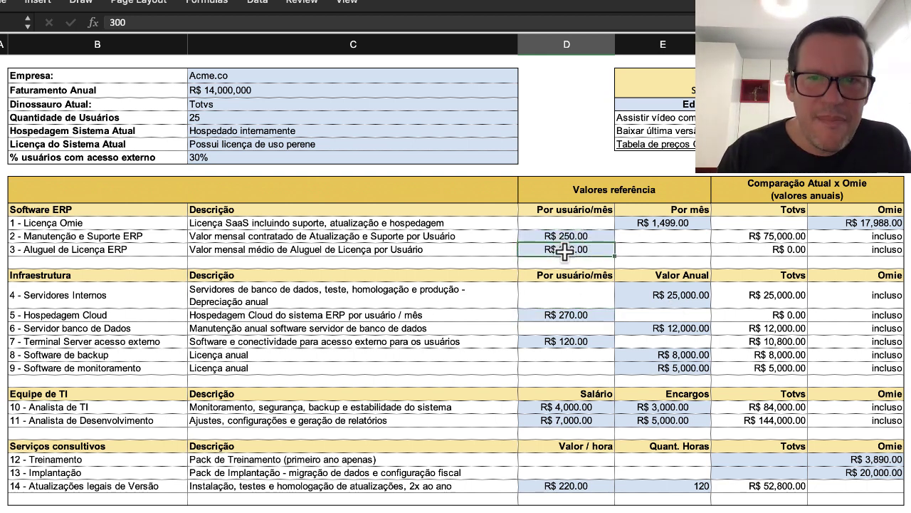
pyautogui.click(558, 316)
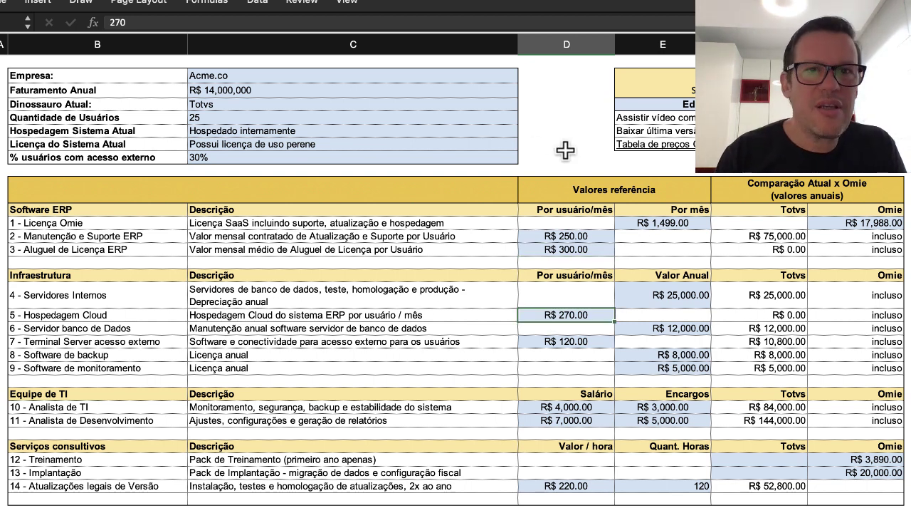
# Change Hospedagem Sistema Atual to "Hospedado em nuvem".
pyautogui.click(445, 131)
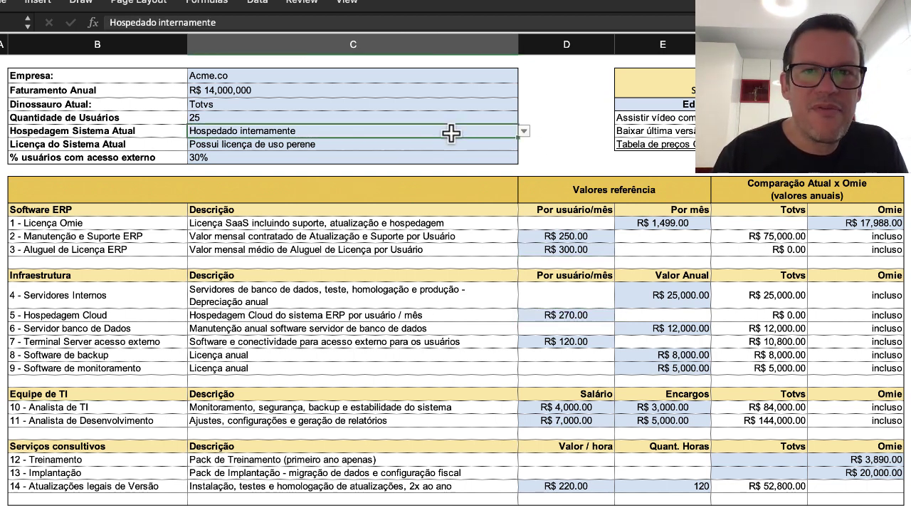
pyautogui.click(521, 133)
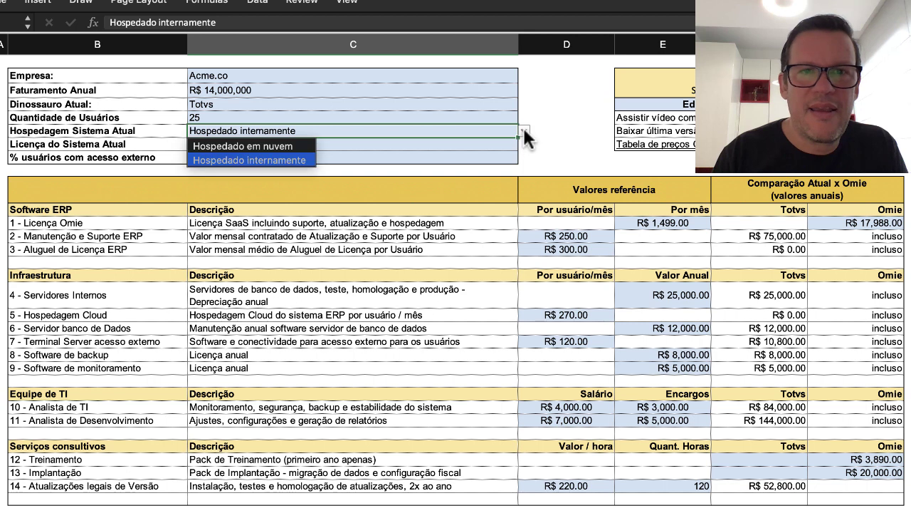
pyautogui.click(291, 146)
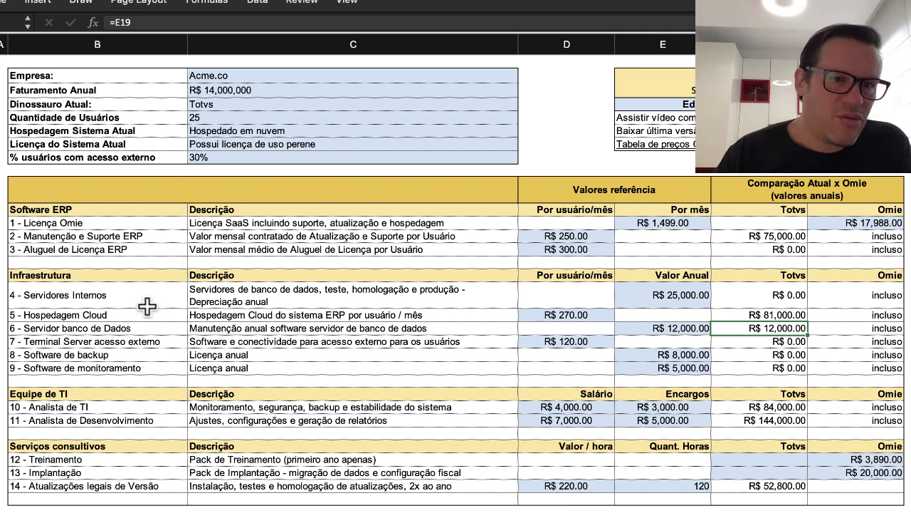
# Review the Servidor banco de Dados description and annual value, and the Terminal Server acesso externo description and per-user value.
pyautogui.click(72, 327)
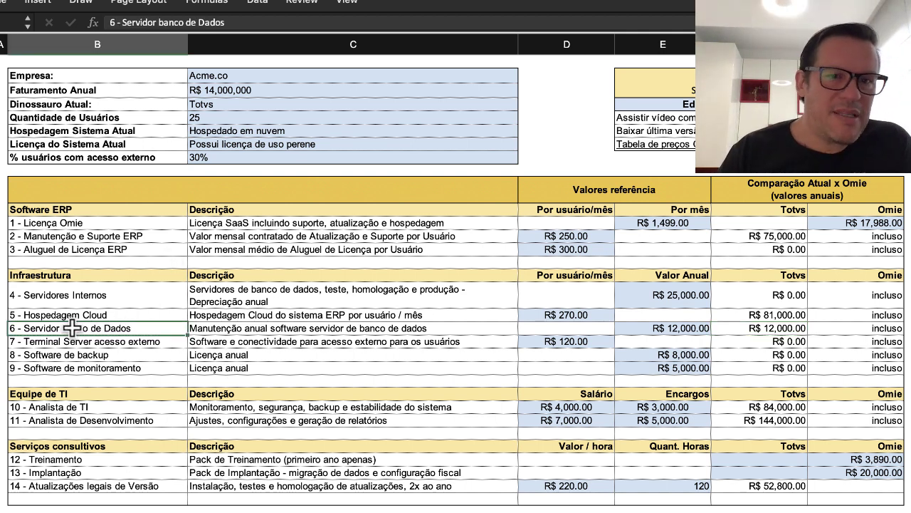
pyautogui.press('Right')
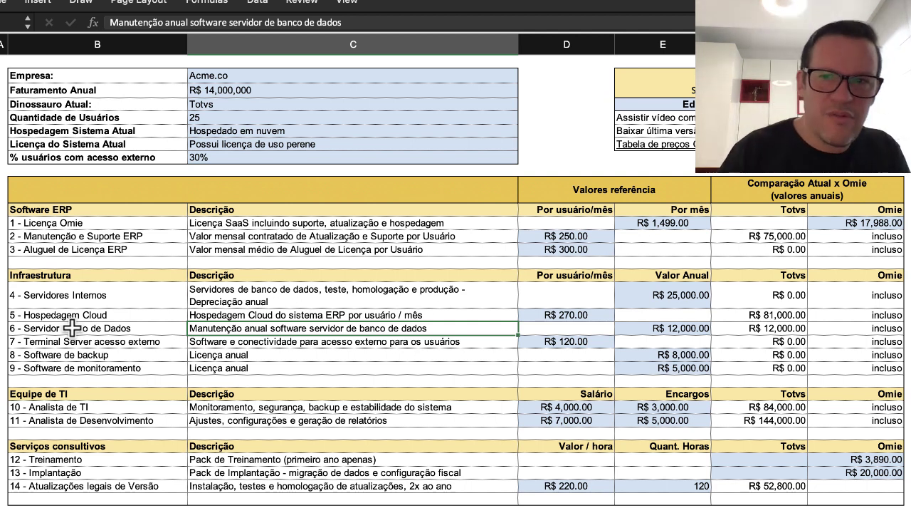
pyautogui.click(683, 328)
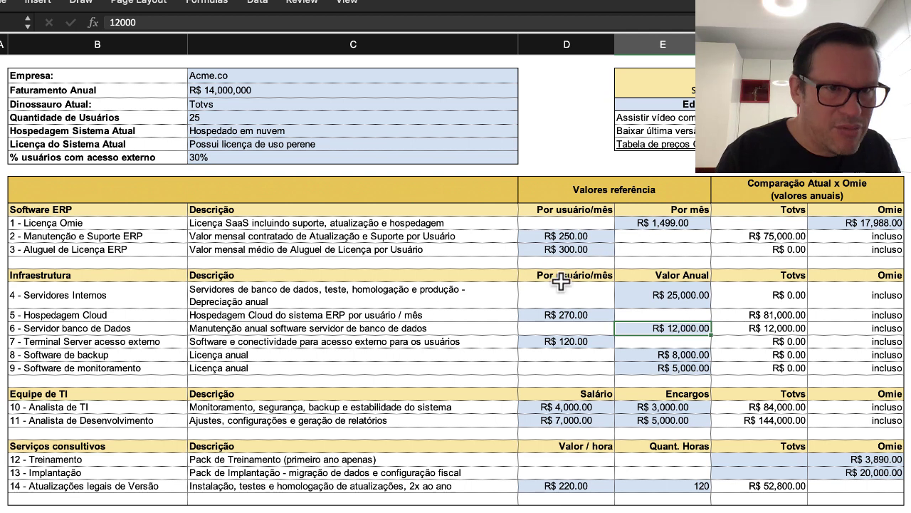
pyautogui.click(223, 343)
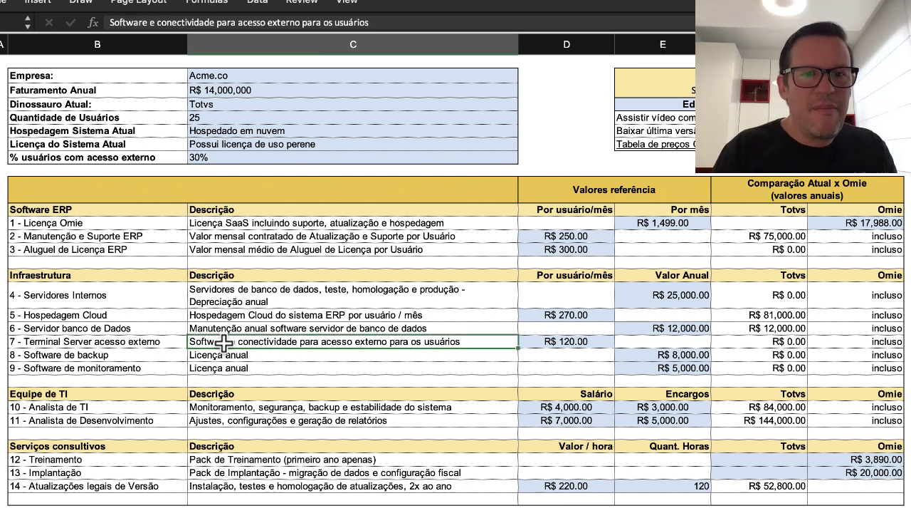
pyautogui.press('Left')
pyautogui.press('Right')
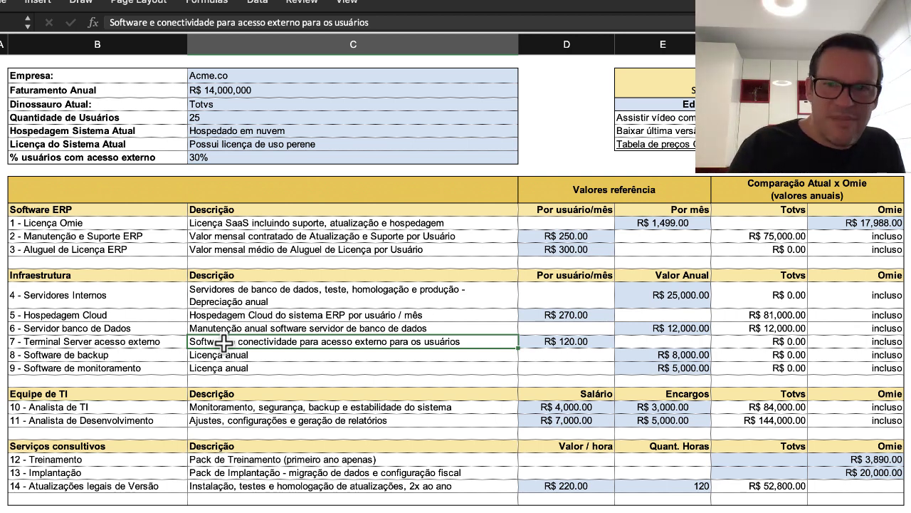
pyautogui.press('Right')
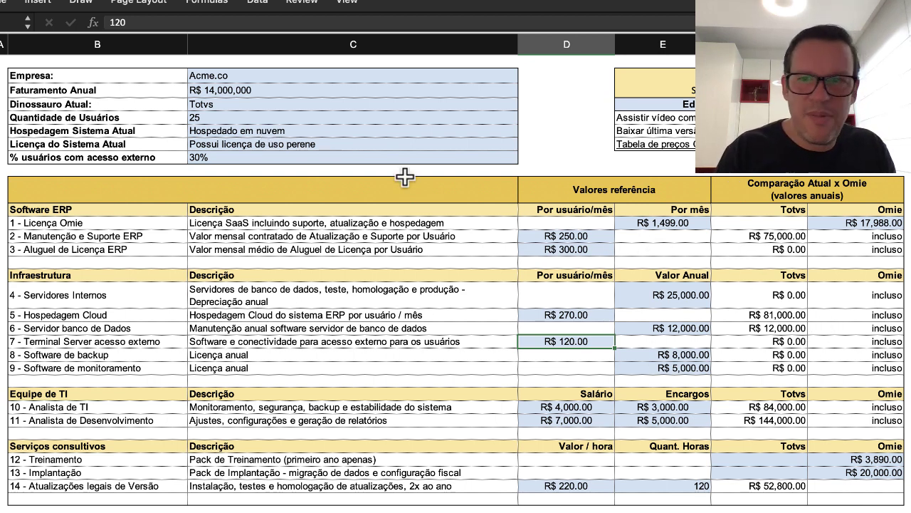
# Change Hospedagem Sistema Atual to "Hospedado internamente".
pyautogui.click(511, 131)
pyautogui.click(524, 131)
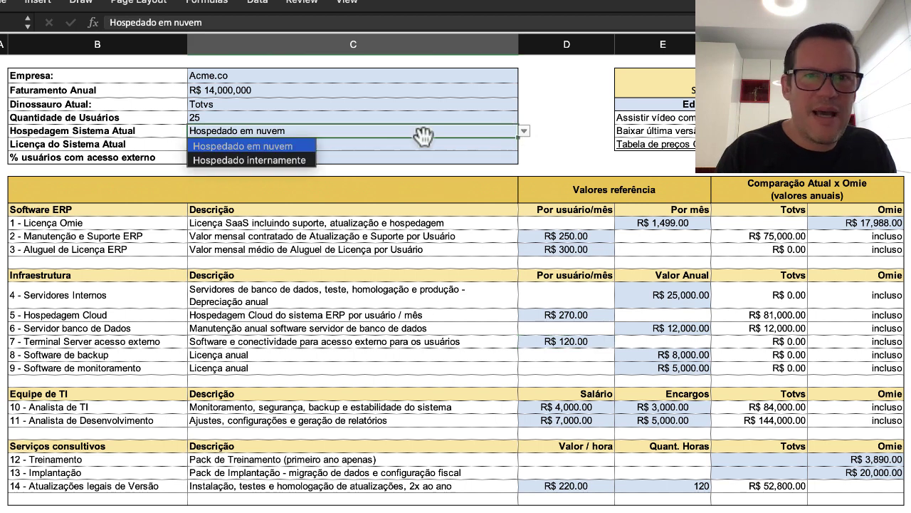
pyautogui.click(270, 159)
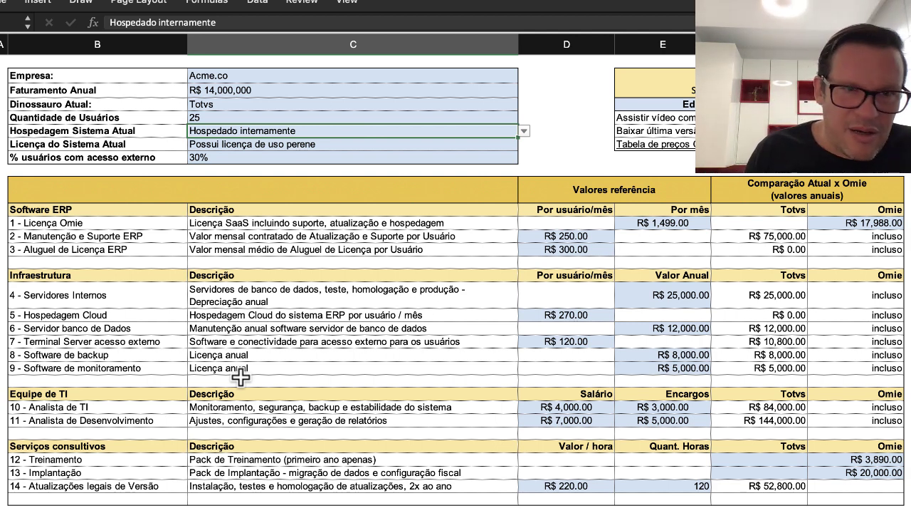
# Review the Analista de TI row's description, Salário, Encargos and the formula for its annual Totvs cost.
pyautogui.click(355, 407)
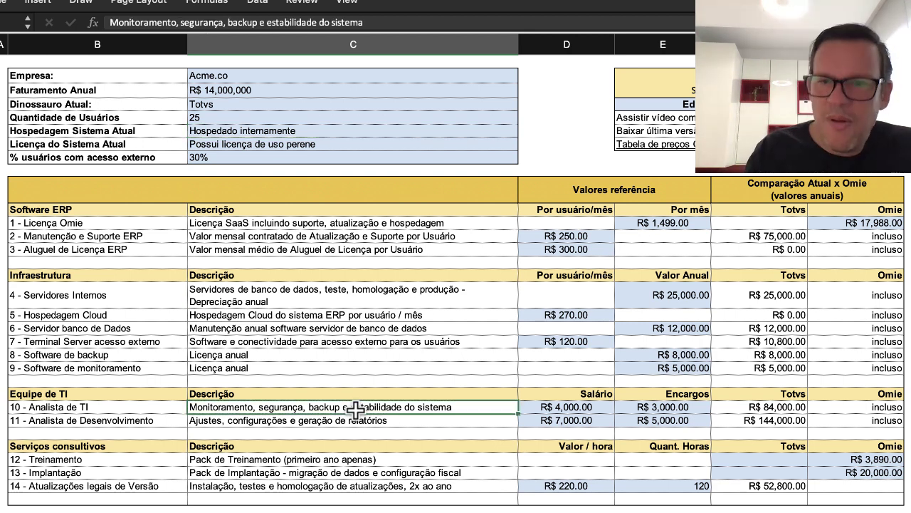
pyautogui.press('Right')
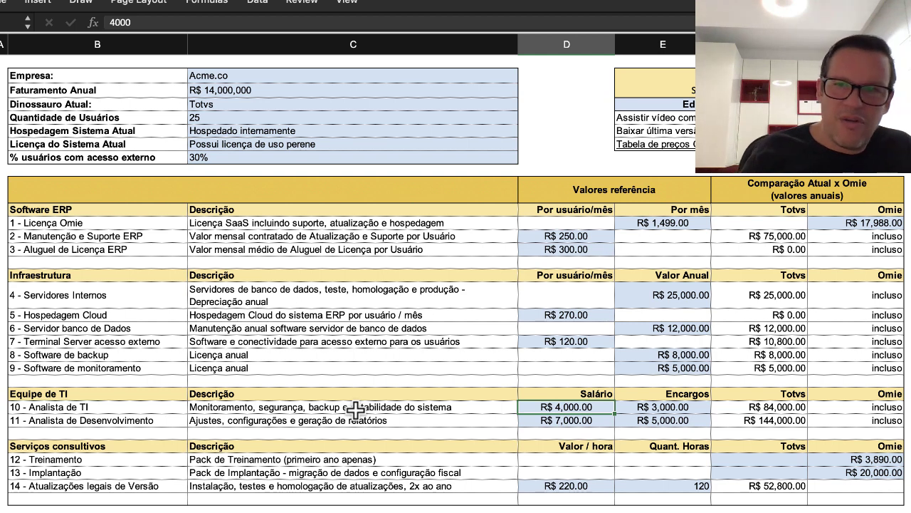
pyautogui.press('Right')
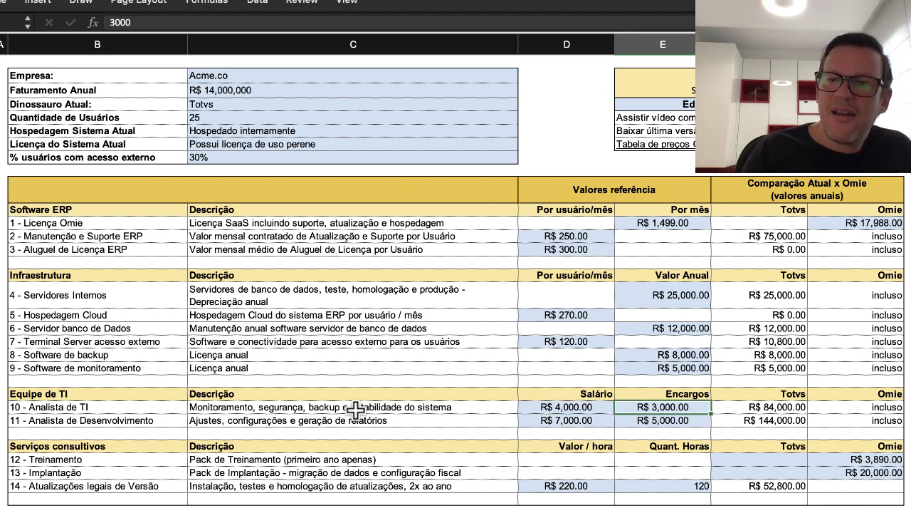
pyautogui.press('Right')
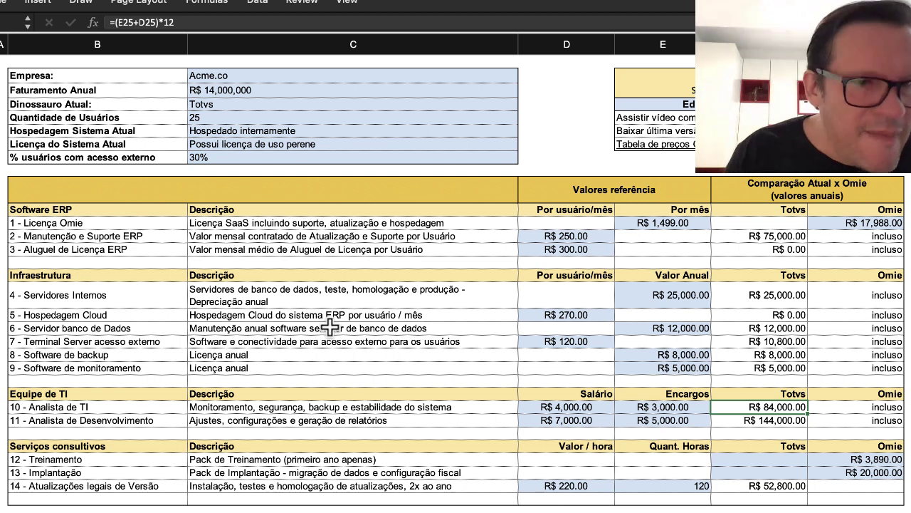
# Review the Analista de Desenvolvimento row's description, Salário, Encargos and the formula for its annual Totvs cost.
pyautogui.click(105, 424)
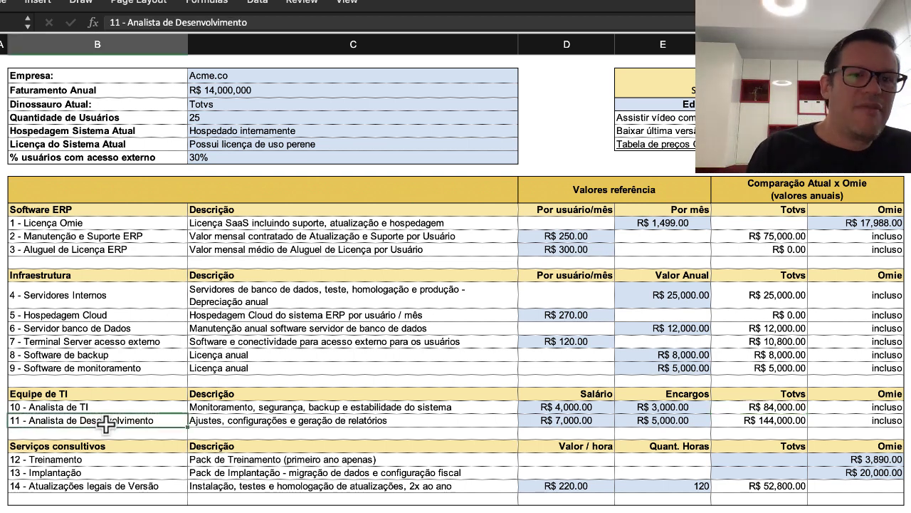
pyautogui.click(344, 418)
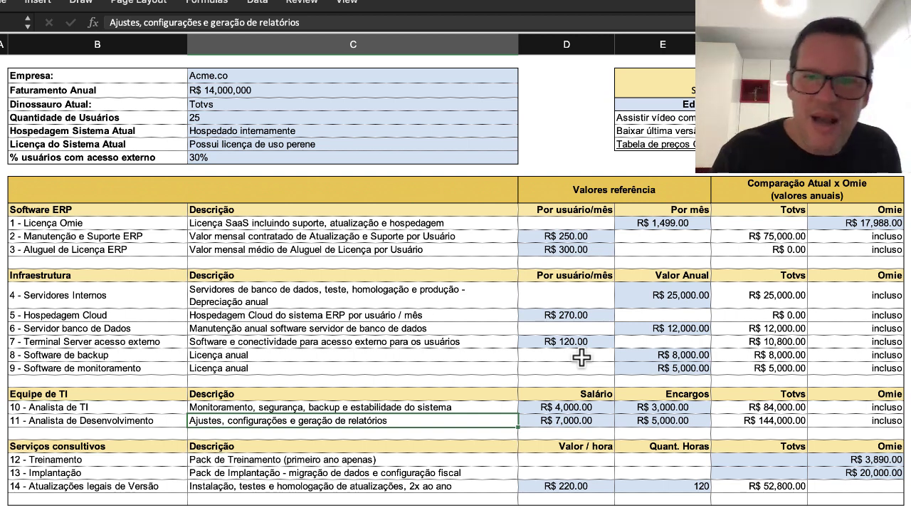
pyautogui.press('Tab')
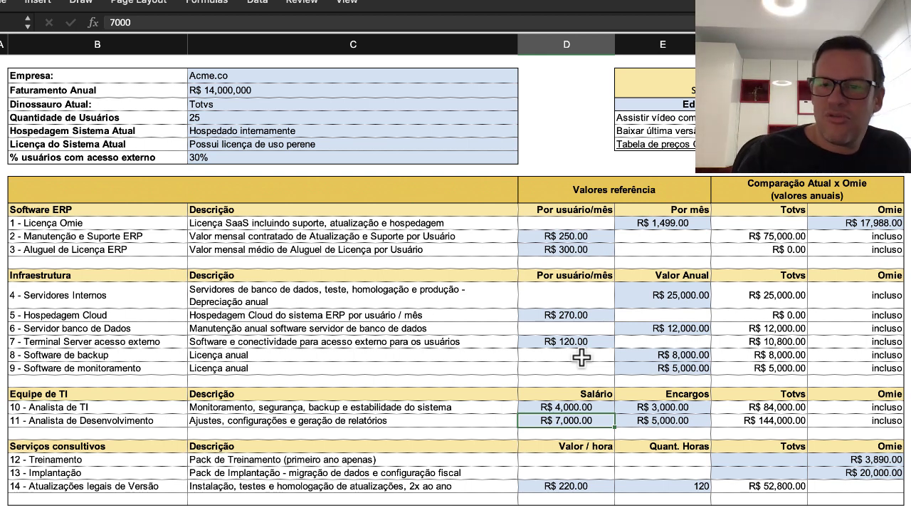
pyautogui.press('Right')
pyautogui.press('Right')
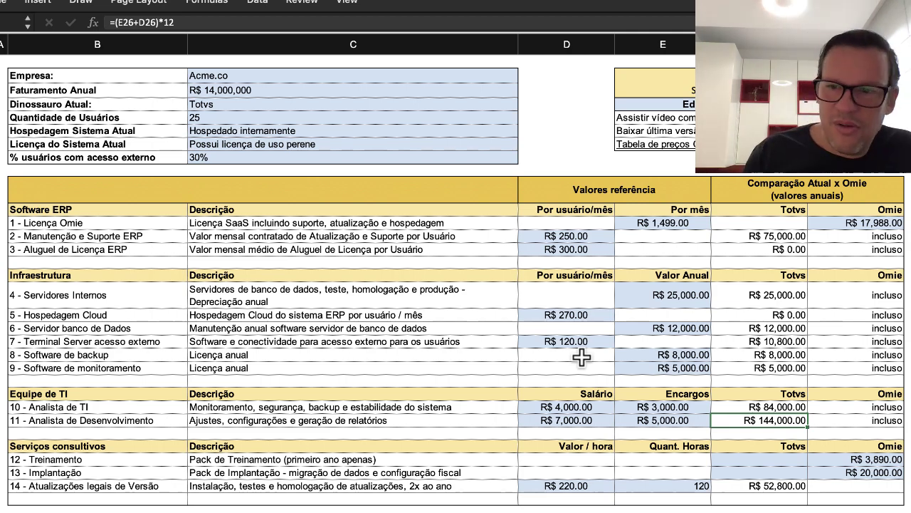
# Examine the Omie Treinamento cost, the Implantação description and the empty Totvs cell for Implantação under Serviços consultivos.
pyautogui.scroll(-5, 581, 358)
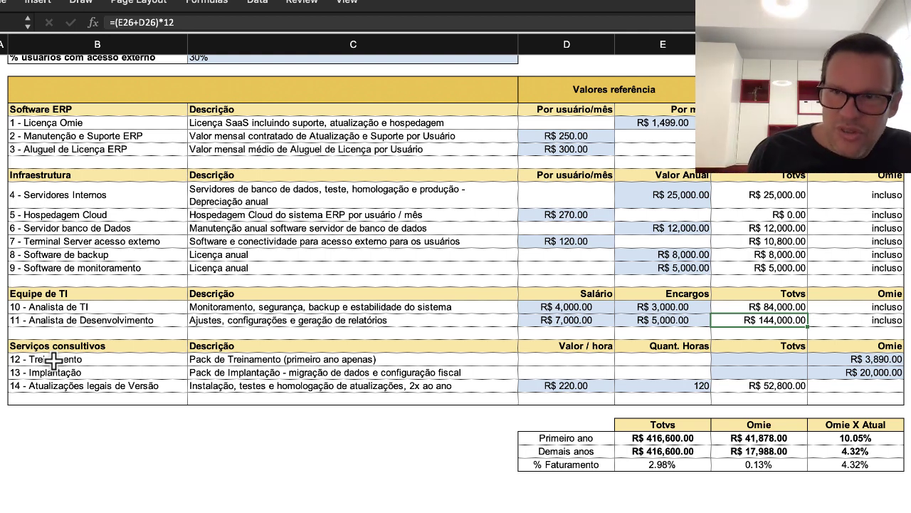
pyautogui.click(872, 358)
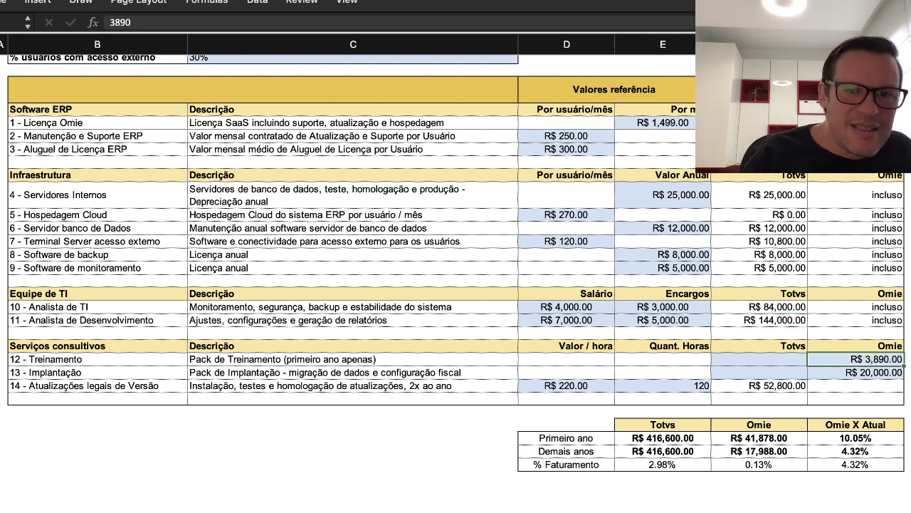
pyautogui.click(267, 373)
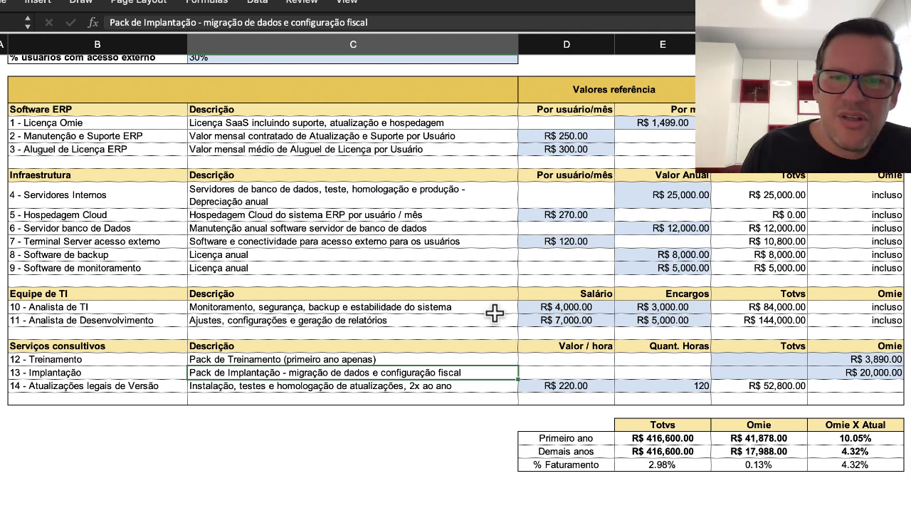
pyautogui.press('Right')
pyautogui.press('Right')
pyautogui.press('Right')
pyautogui.press('Up')
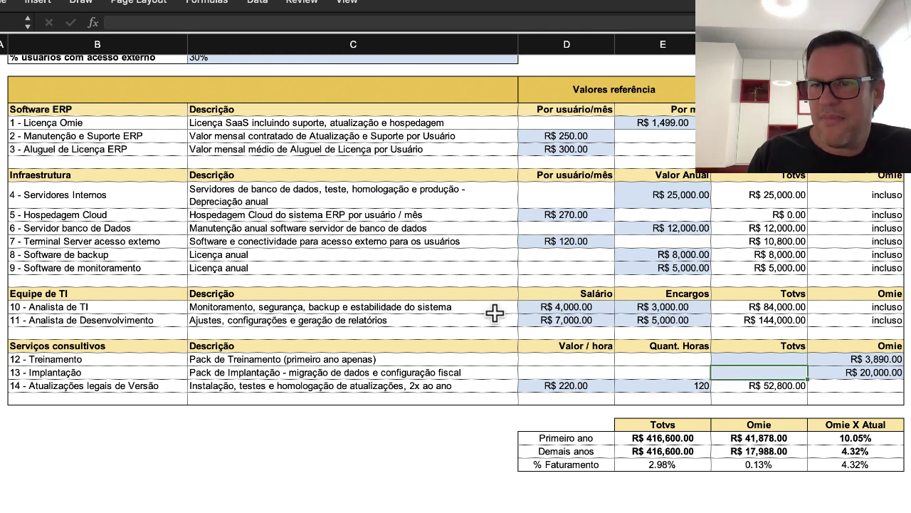
pyautogui.press('Down')
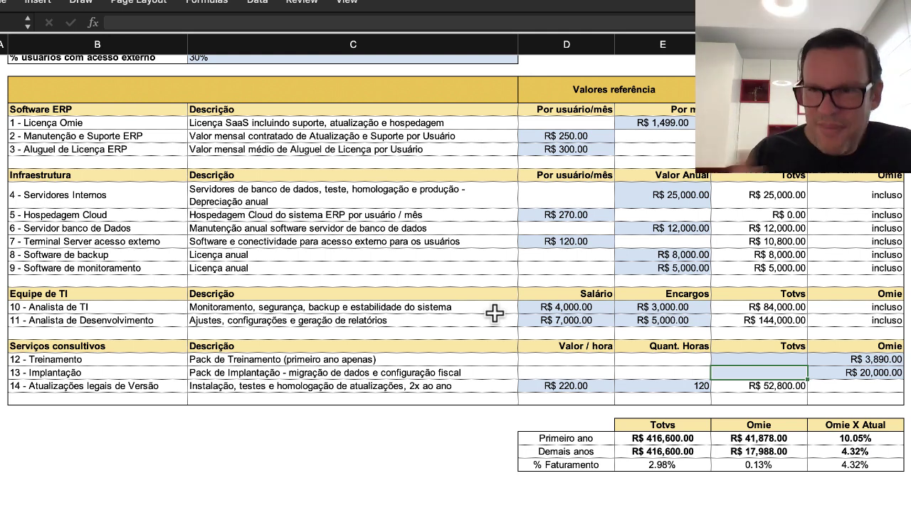
# Examine the Atualizações legais de Versão row: its description, Valor / hora, Quant. Horas, annual Totvs formula and Omie cell.
pyautogui.press('Down')
pyautogui.press('Left')
pyautogui.press('Left')
pyautogui.press('Left')
pyautogui.press('Left')
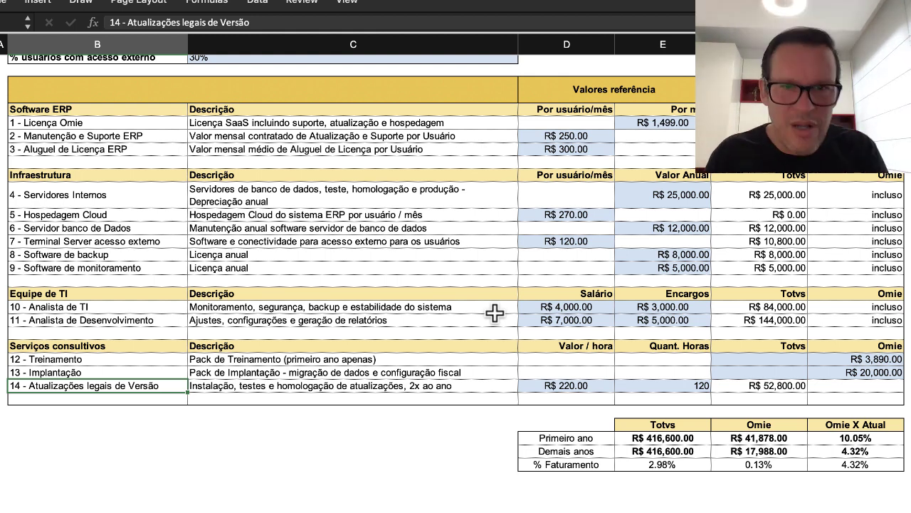
pyautogui.press('Right')
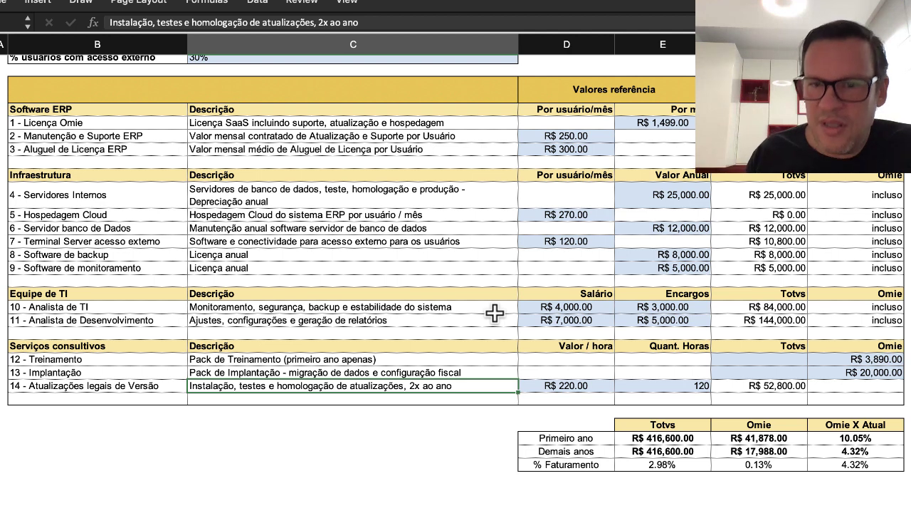
pyautogui.press('Right')
pyautogui.press('Right')
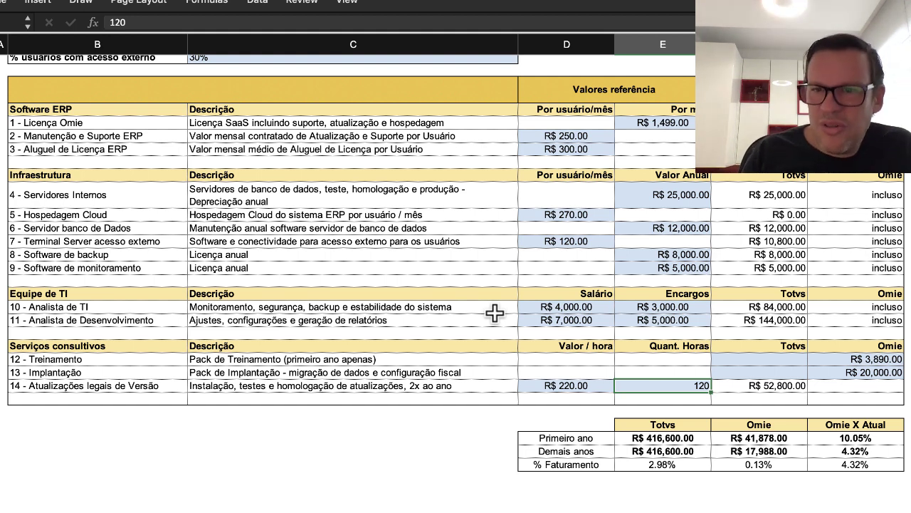
pyautogui.press('Left')
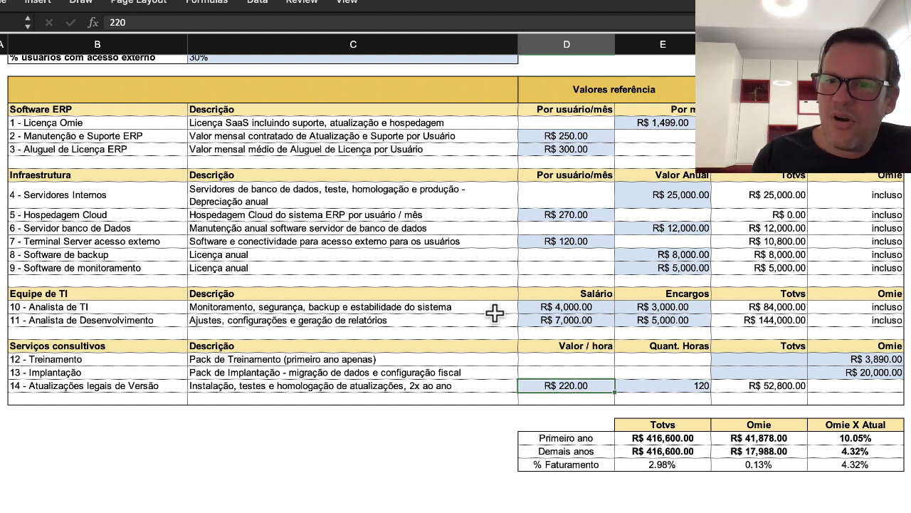
pyautogui.press('Right')
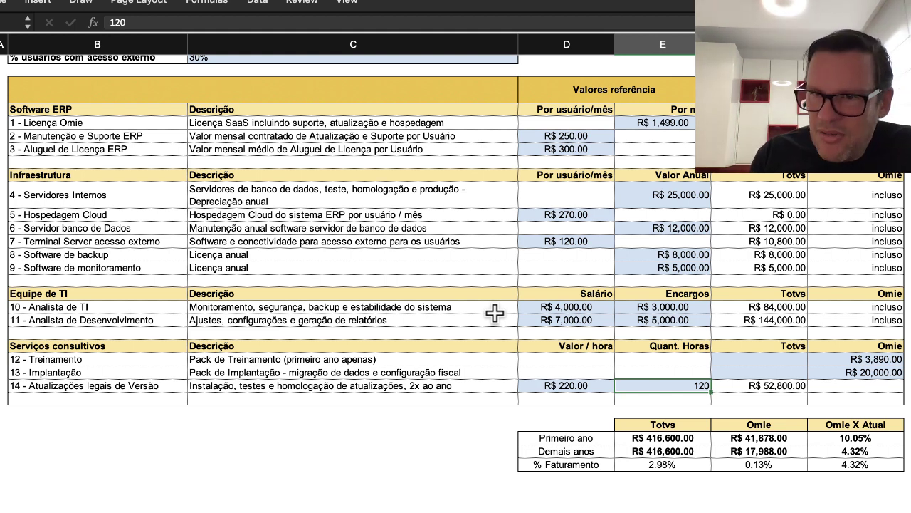
pyautogui.press('Right')
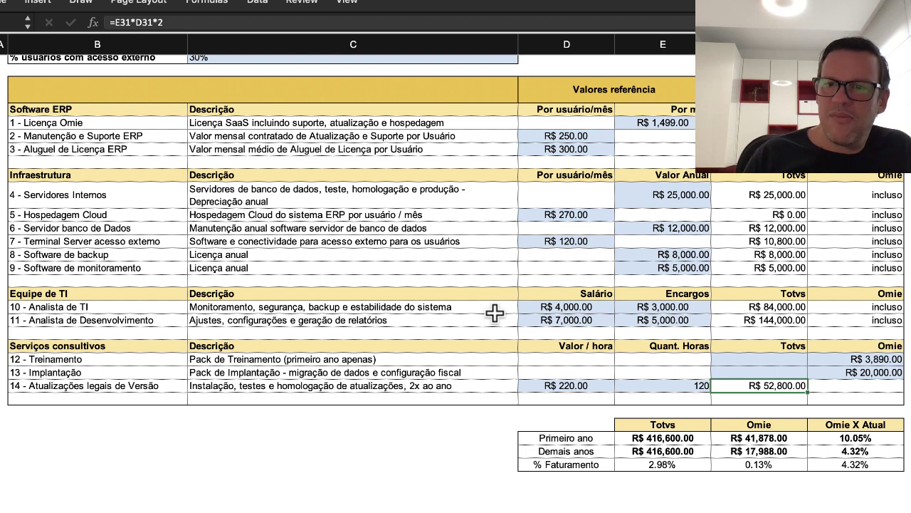
pyautogui.press('Right')
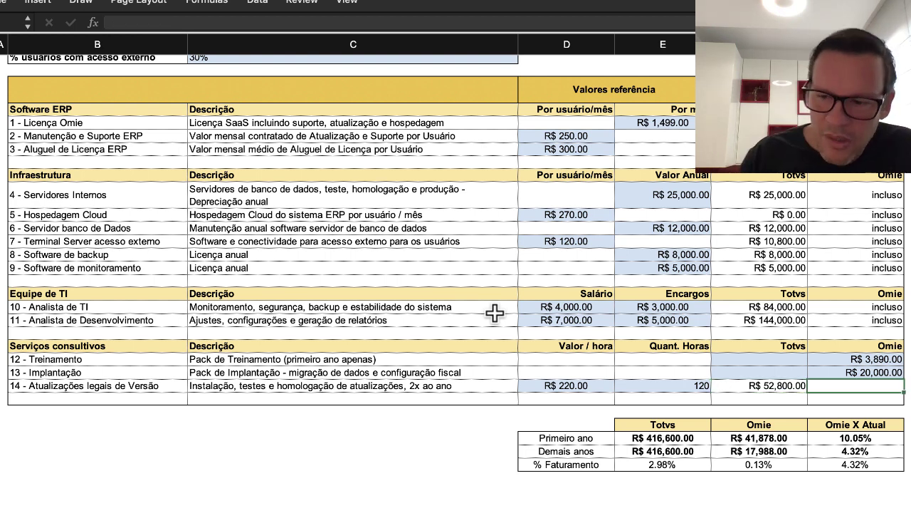
# Check Omie's Treinamento and Implantação costs, and compare the Primeiro ano totals of Totvs and Omie in the summary table.
pyautogui.press('Up')
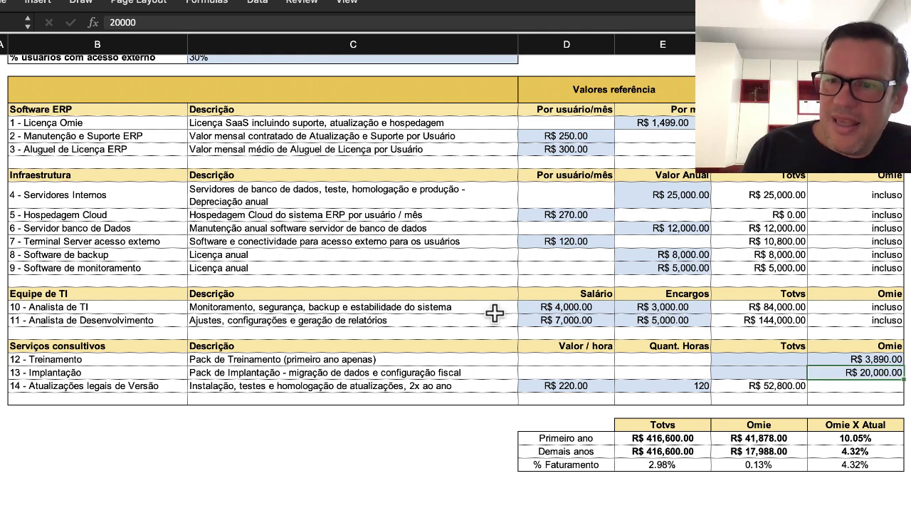
pyautogui.hotkey('shift', 'Up')
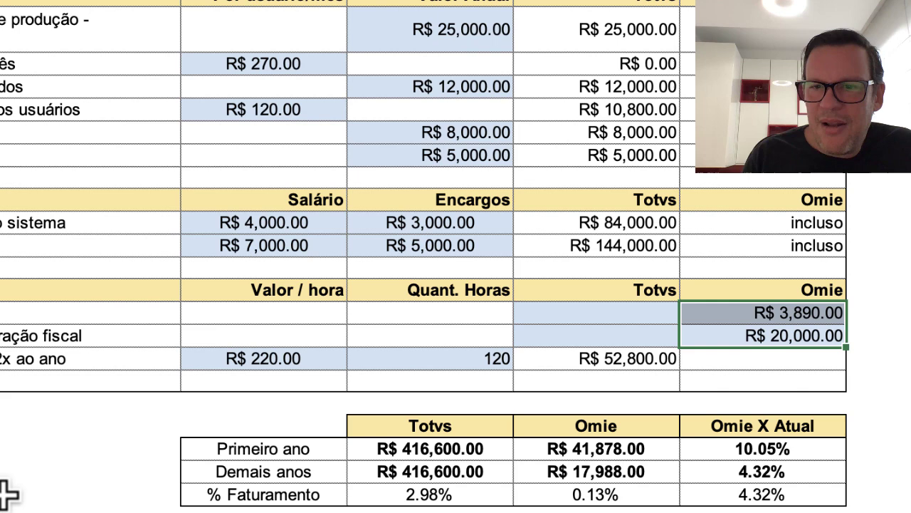
pyautogui.scroll(-5, 7, 491)
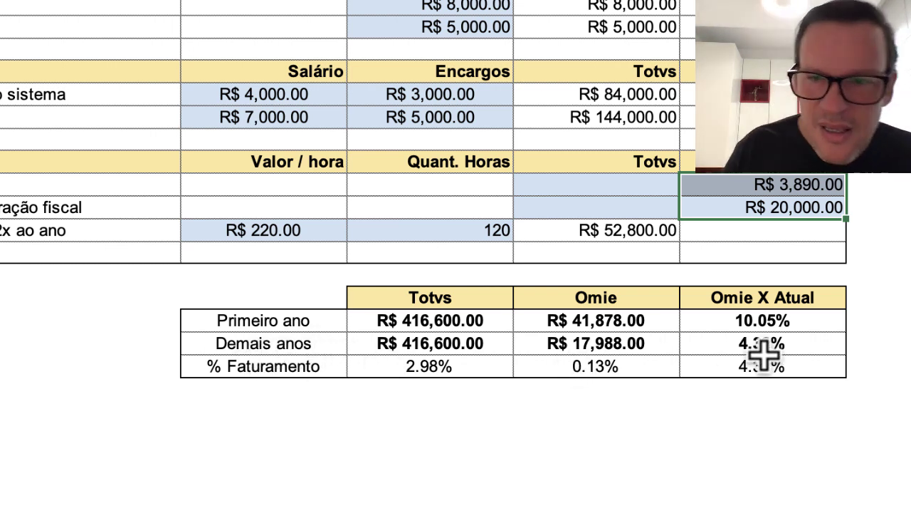
pyautogui.click(426, 324)
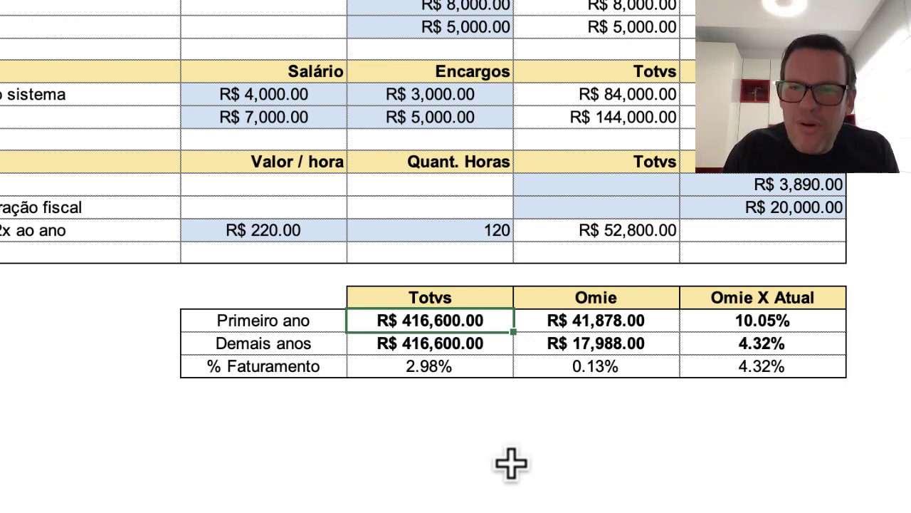
pyautogui.scroll(10, 511, 464)
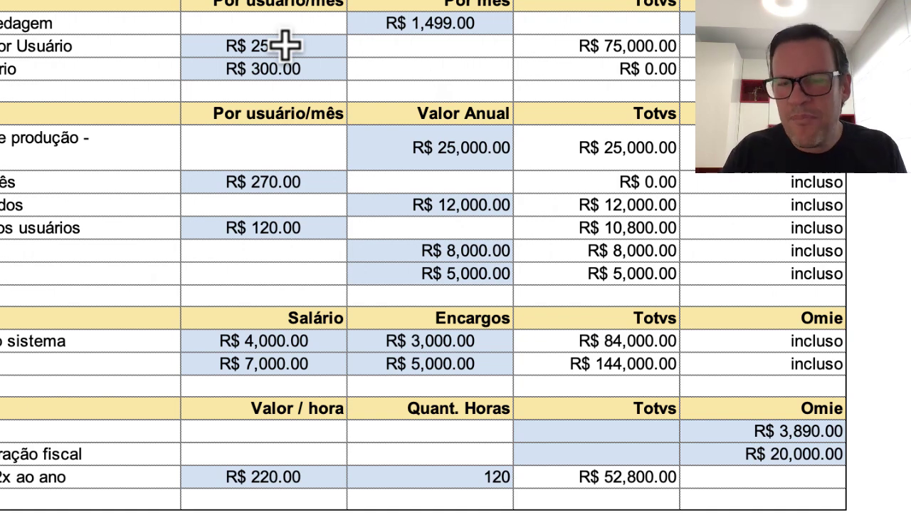
pyautogui.scroll(-10, 285, 44)
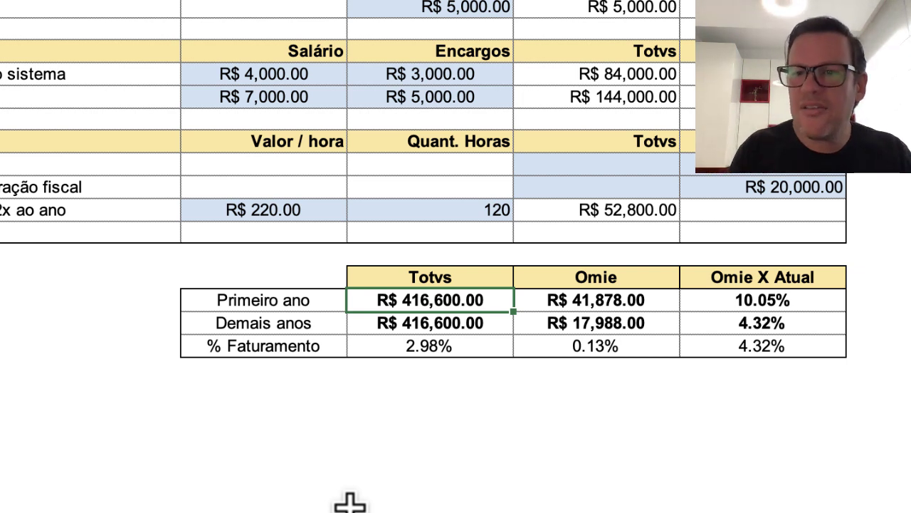
pyautogui.press('Right')
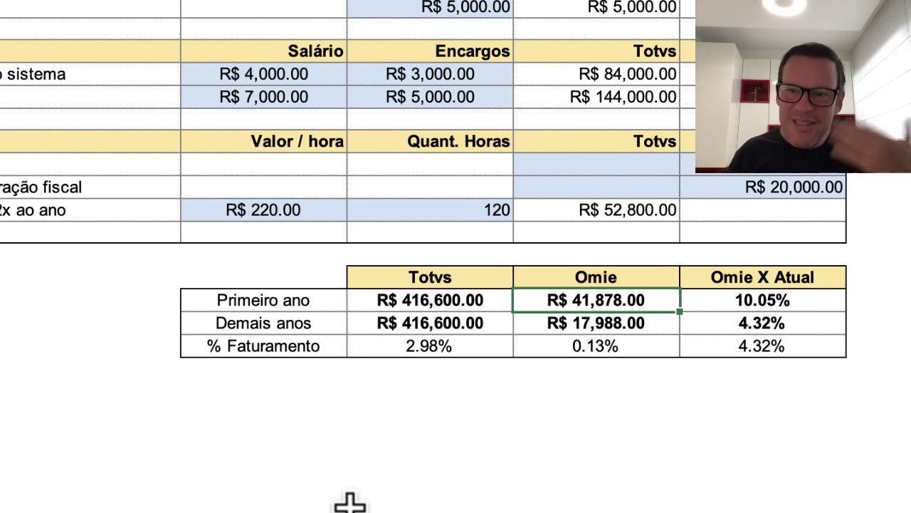
# Compare the Totvs and Omie figures for Demais anos and % Faturamento, including the Demais anos Omie X Atual ratio.
pyautogui.press('Down')
pyautogui.press('Left')
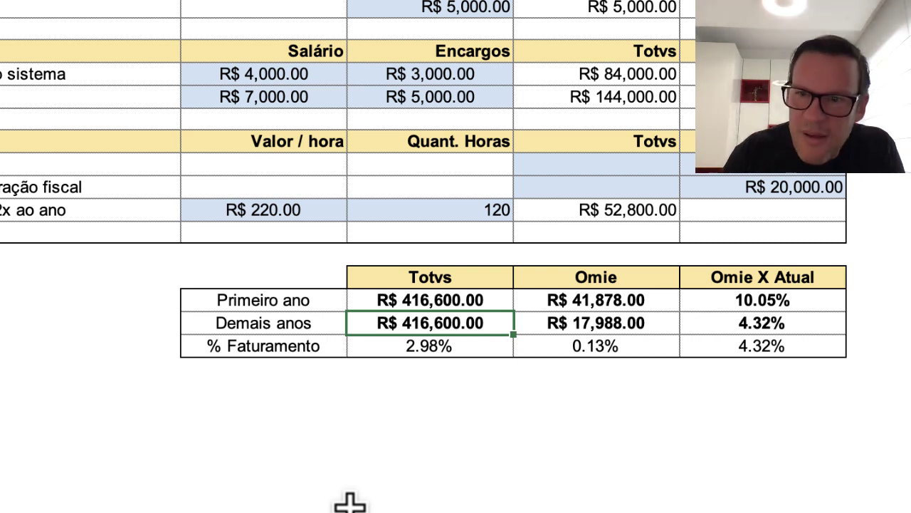
pyautogui.press('Right')
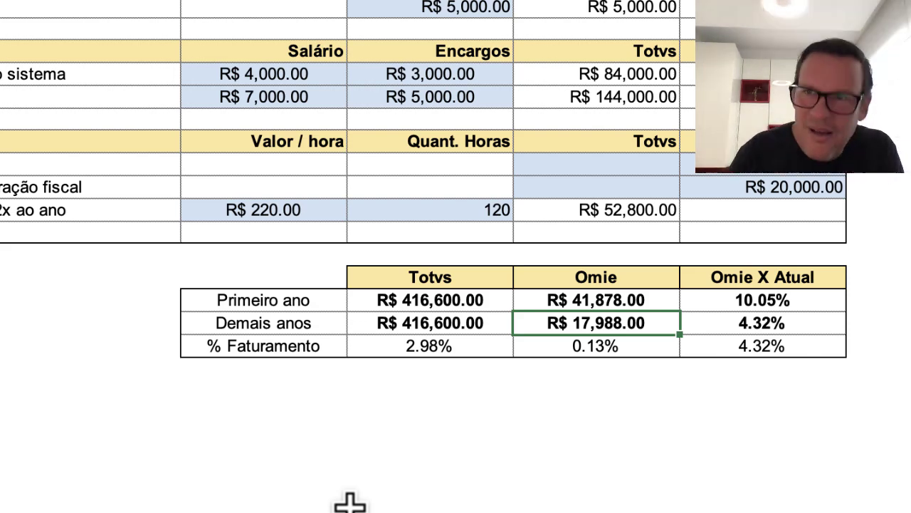
pyautogui.scroll(5, 648, 449)
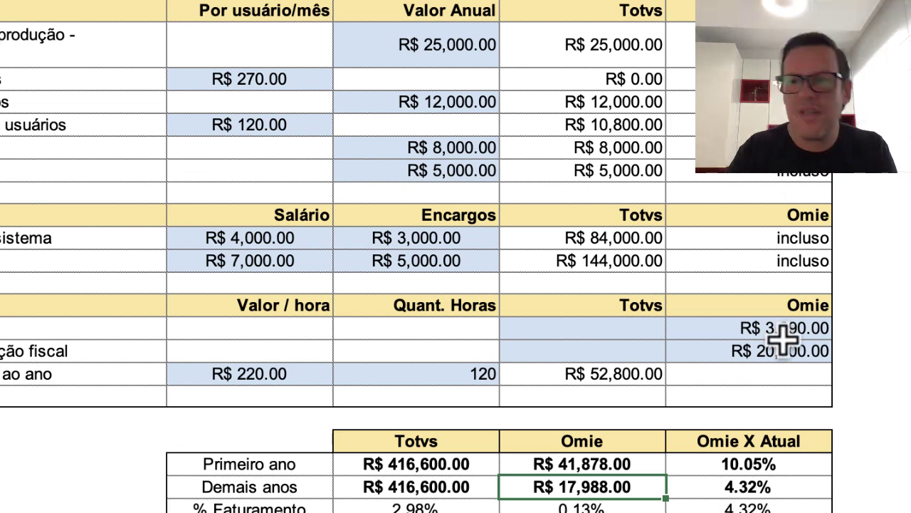
pyautogui.scroll(-4, 783, 342)
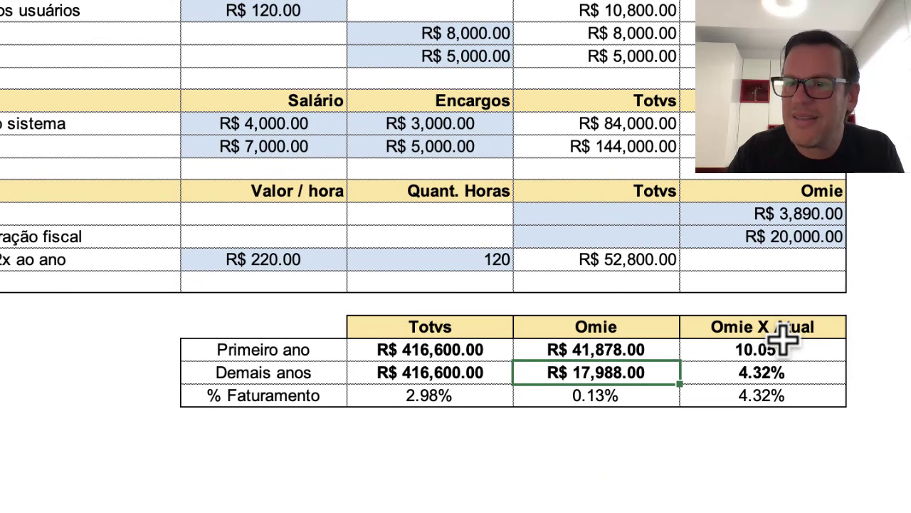
pyautogui.press('Right')
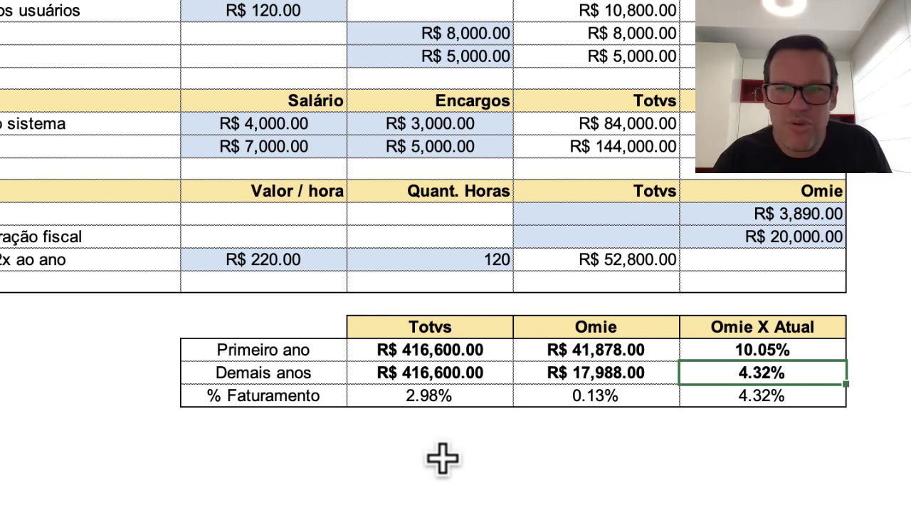
pyautogui.click(466, 394)
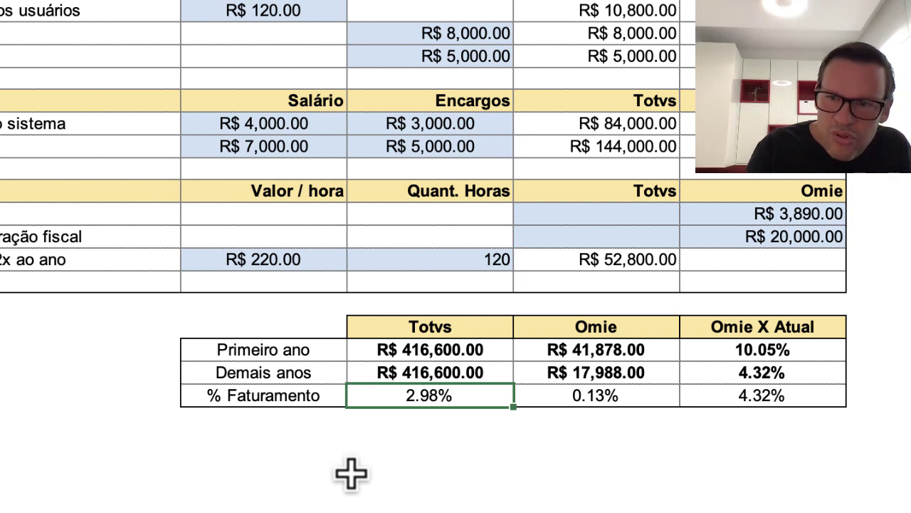
pyautogui.press('Right')
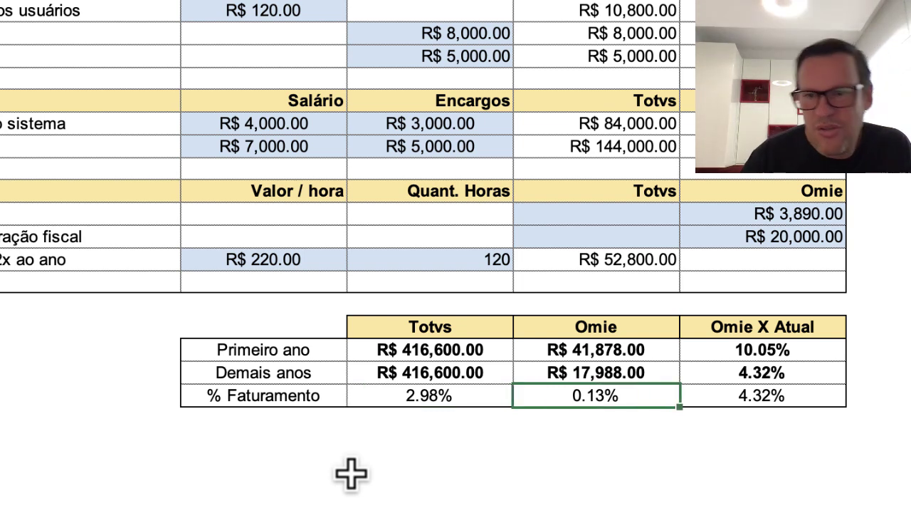